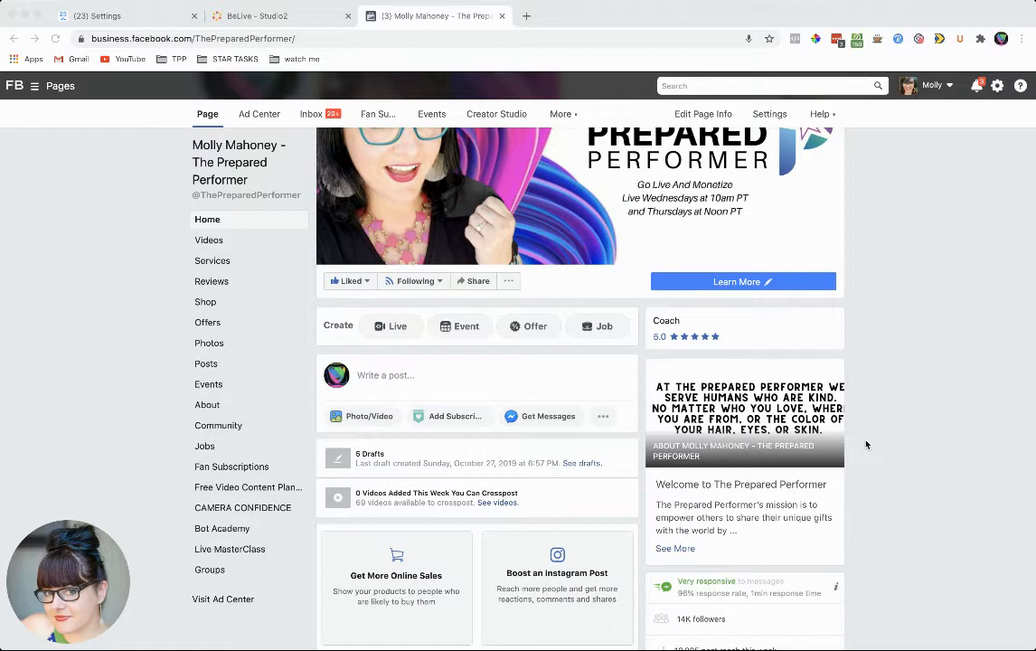
# Find the scheduled "Ask Me Anything!" live post in the Facebook page's feed and open it on its own page.
pyautogui.scroll(-1, 866, 444)
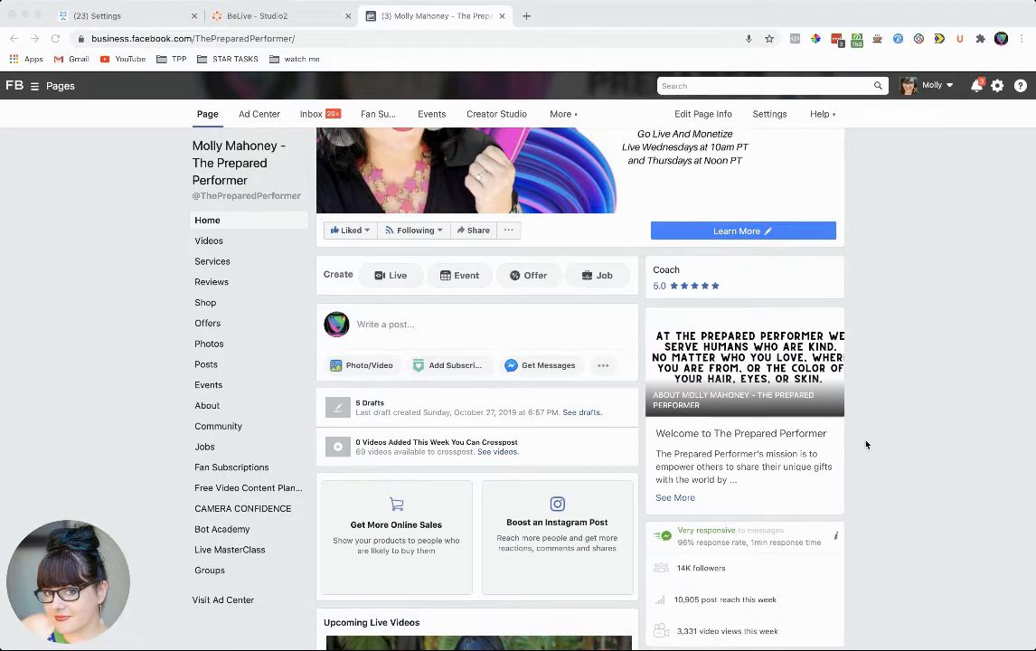
pyautogui.scroll(-5, 866, 444)
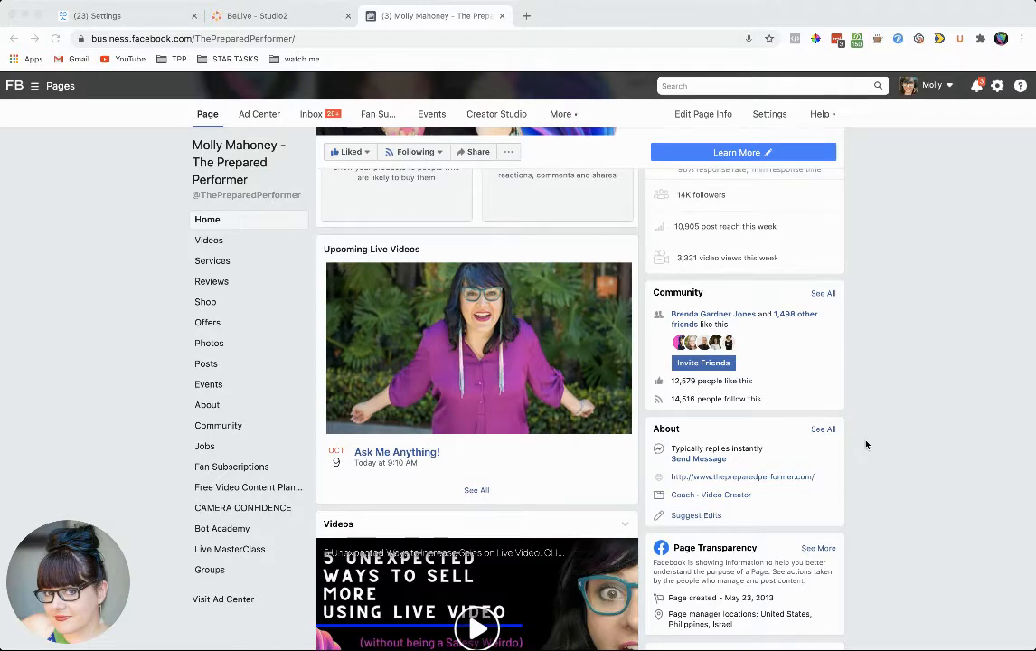
pyautogui.scroll(-3, 865, 444)
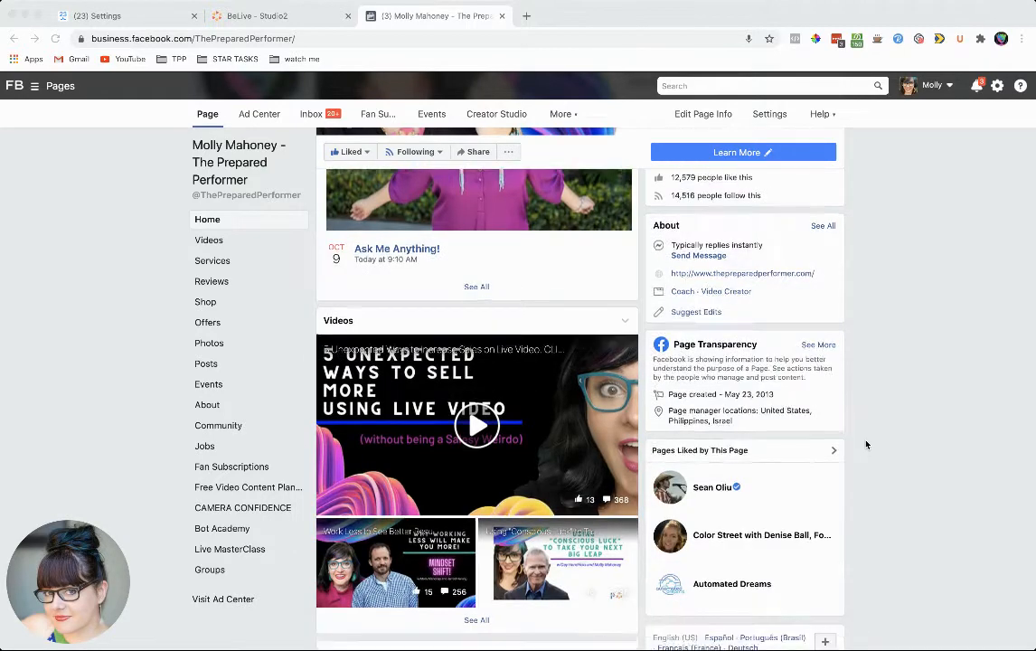
pyautogui.scroll(-3, 865, 444)
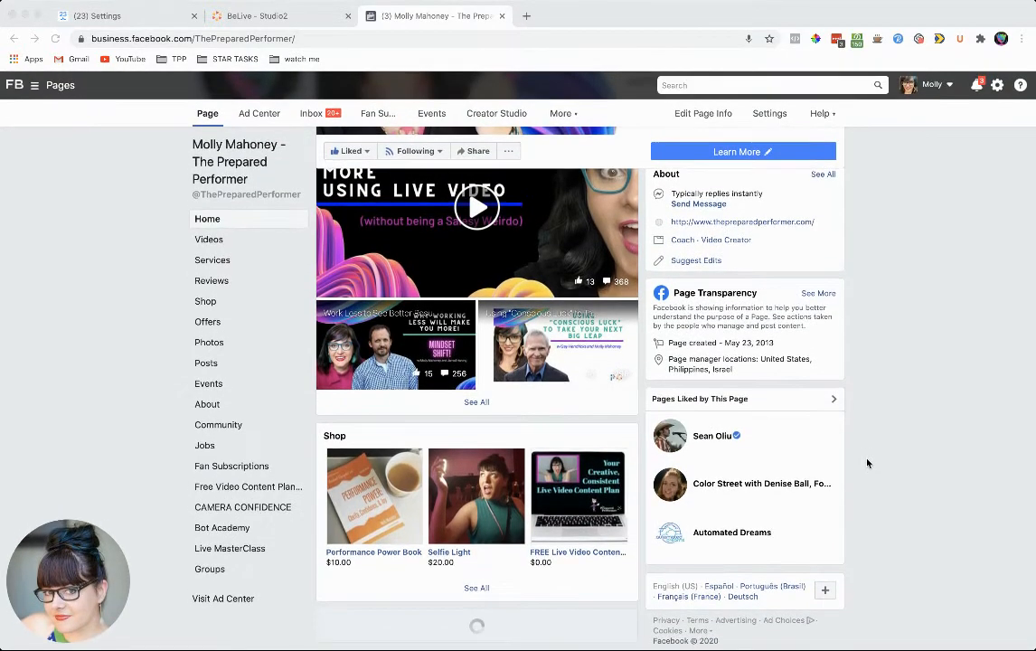
pyautogui.scroll(-2, 866, 463)
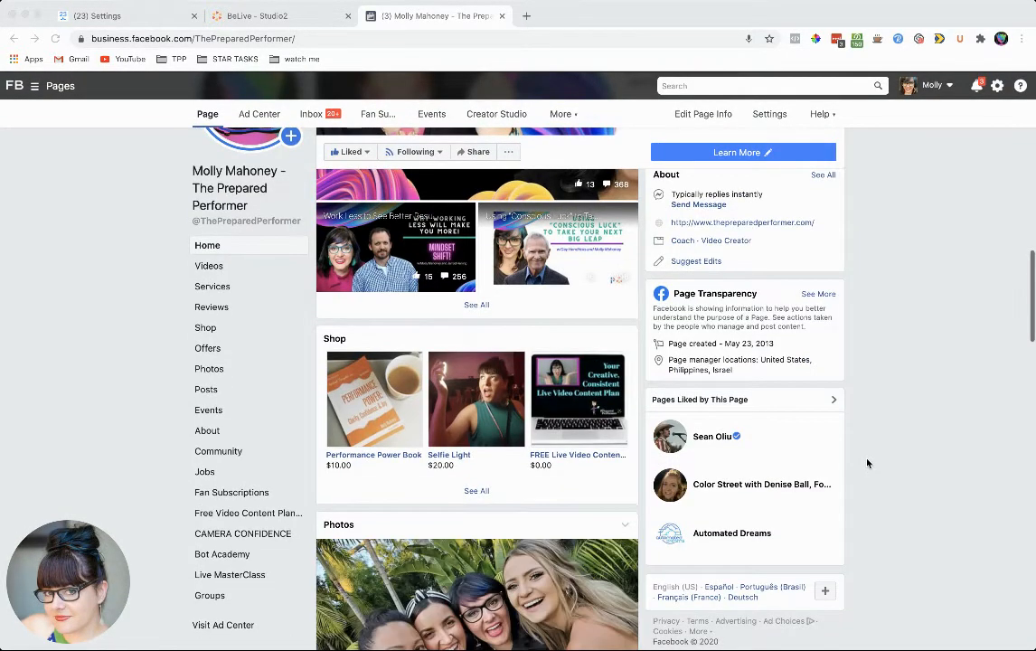
pyautogui.scroll(-15, 866, 463)
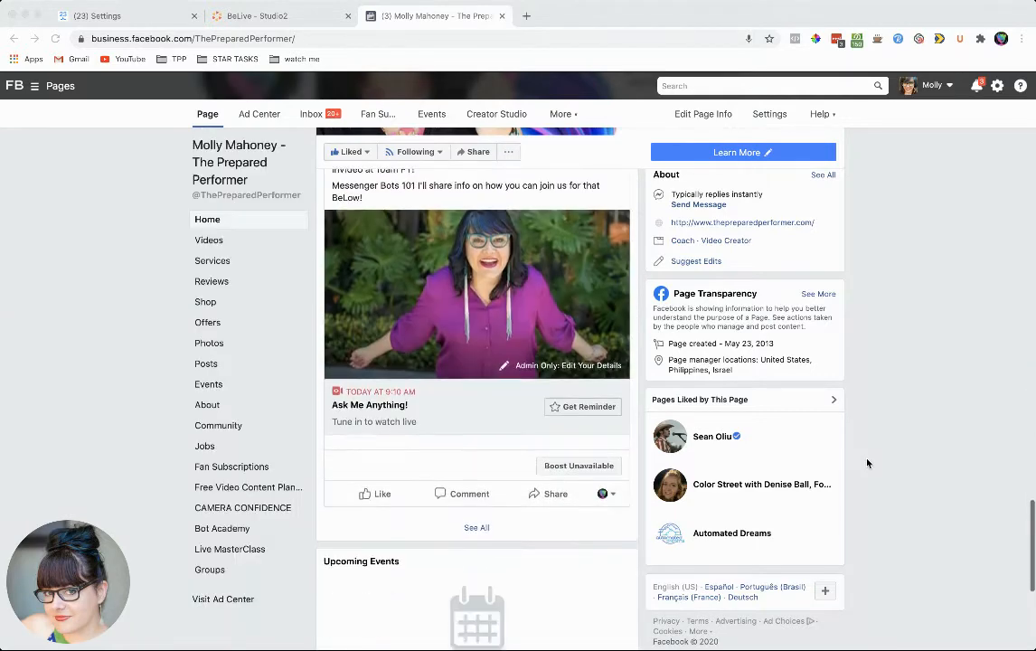
pyautogui.scroll(2, 867, 463)
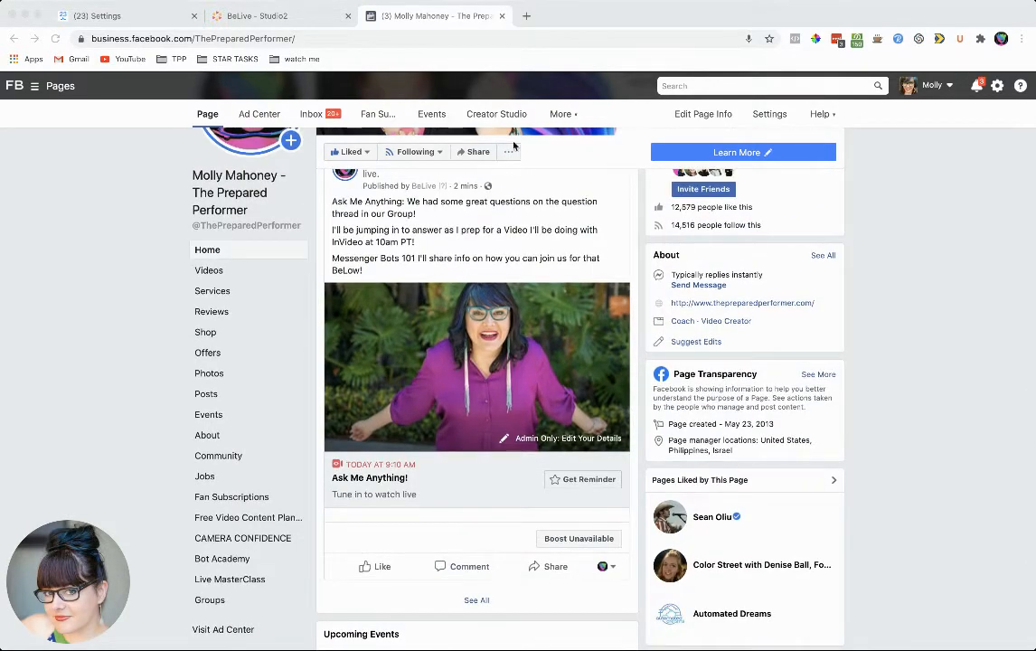
pyautogui.scroll(1, 473, 417)
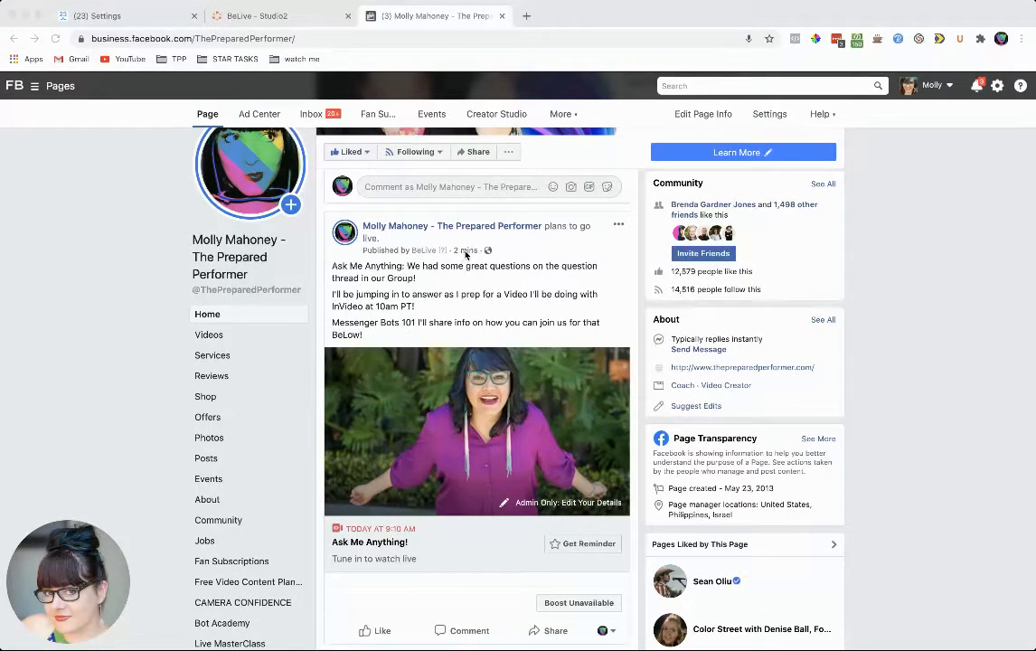
pyautogui.click(465, 254)
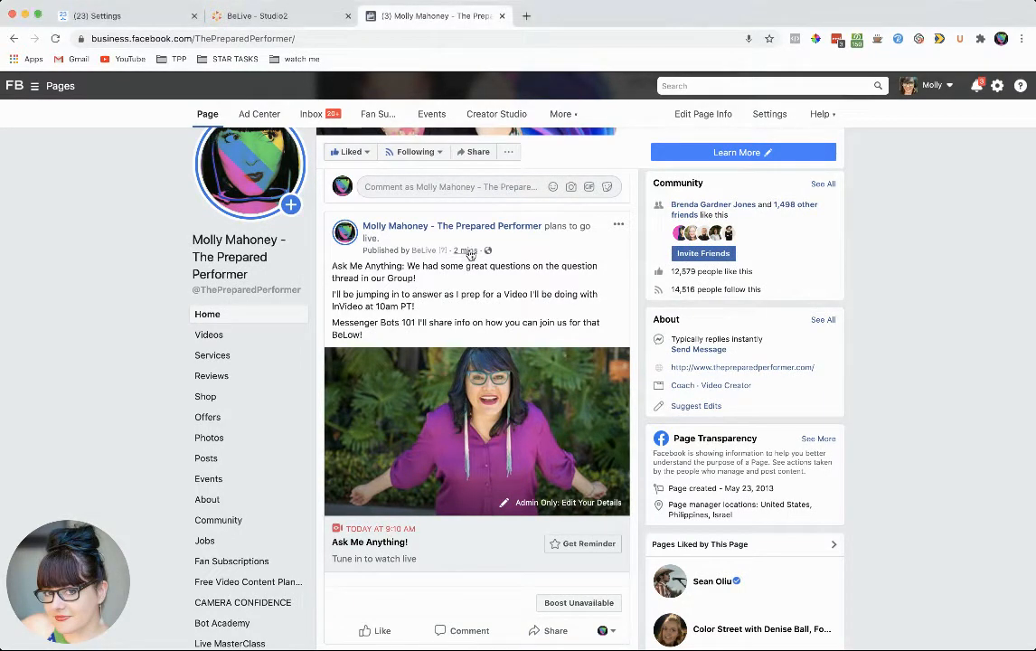
pyautogui.click(469, 254)
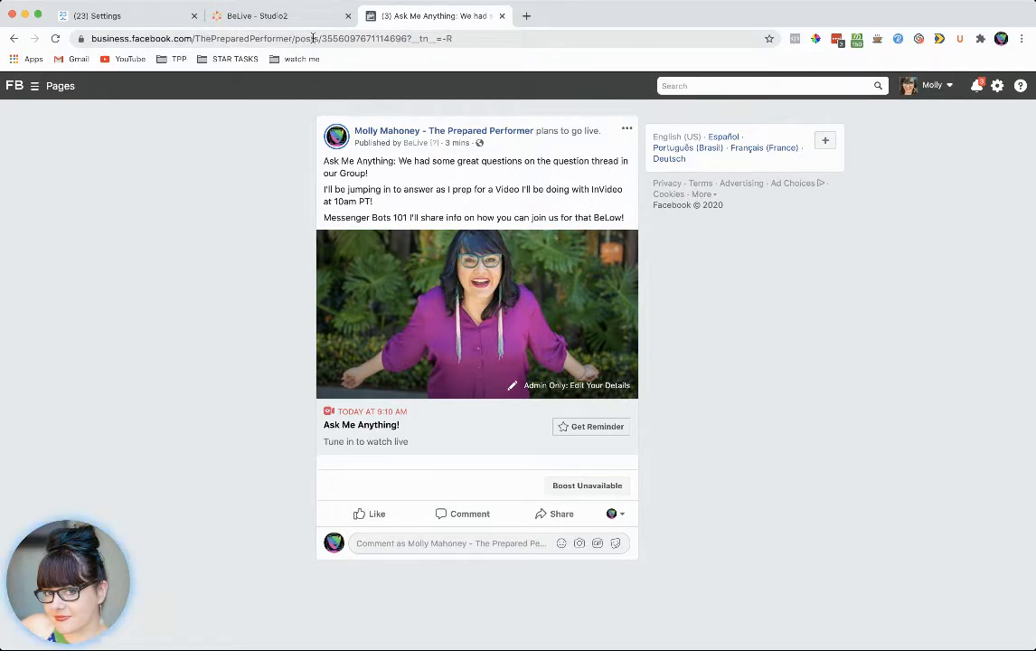
# Highlight the "posts" part of the scheduled post's URL and return to The Prepared Performer page.
pyautogui.doubleClick(304, 38)
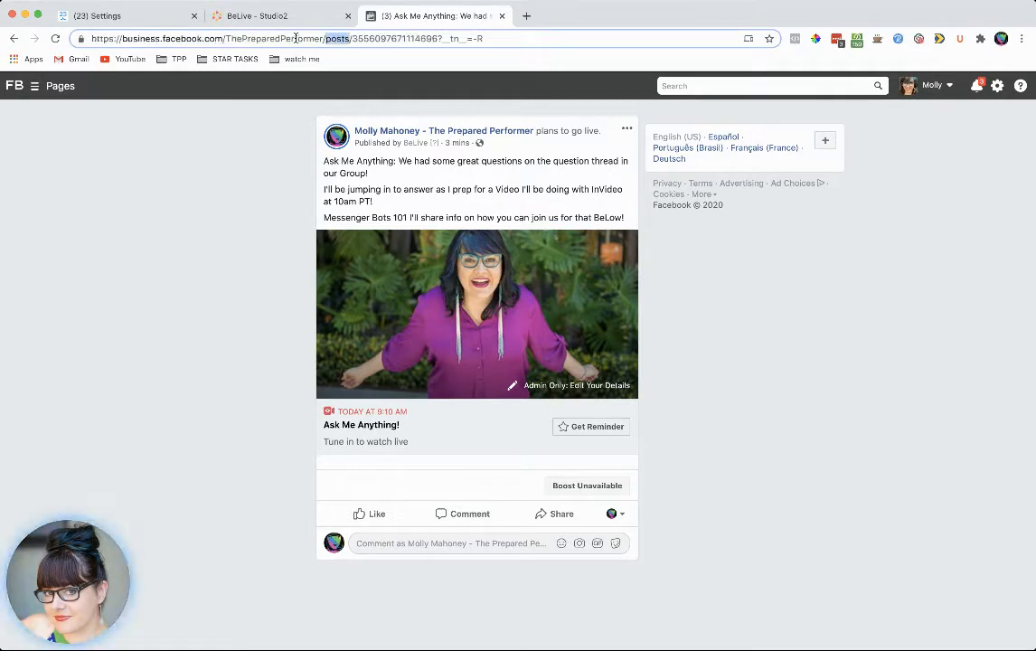
pyautogui.click(243, 228)
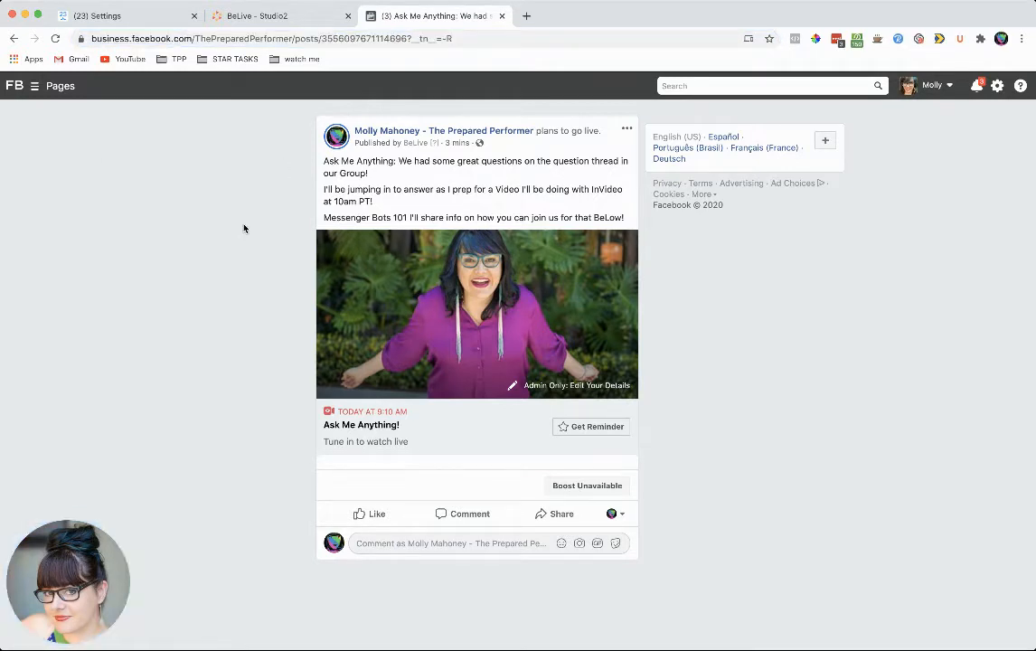
pyautogui.click(14, 39)
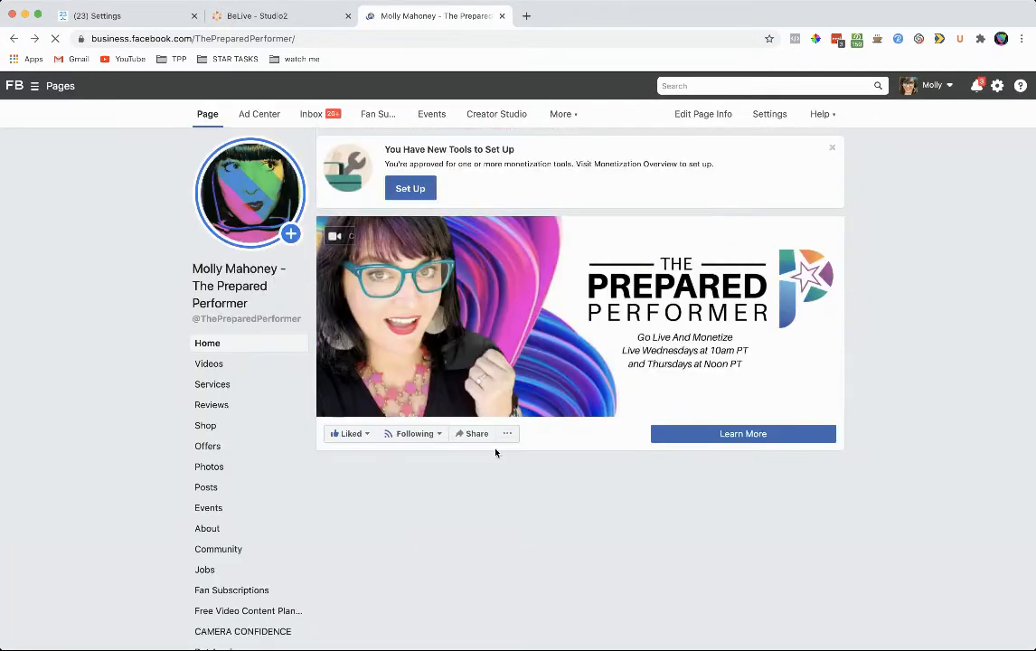
# Look through the page's feed, from the videos and shop sections down to the scheduled and past live video posts.
pyautogui.scroll(-3, 496, 477)
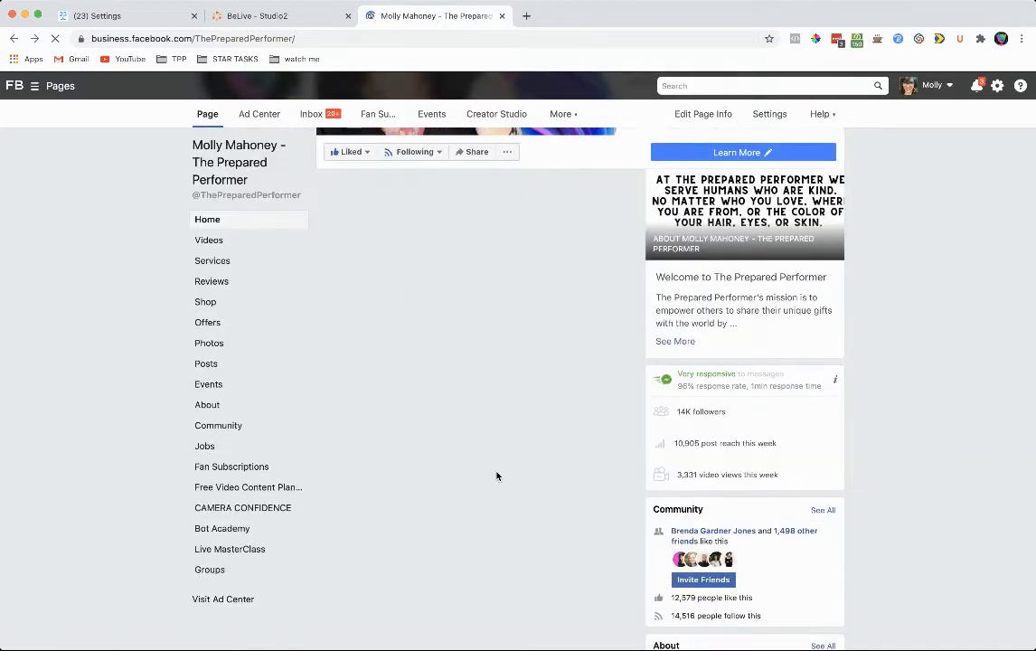
pyautogui.scroll(-2, 496, 477)
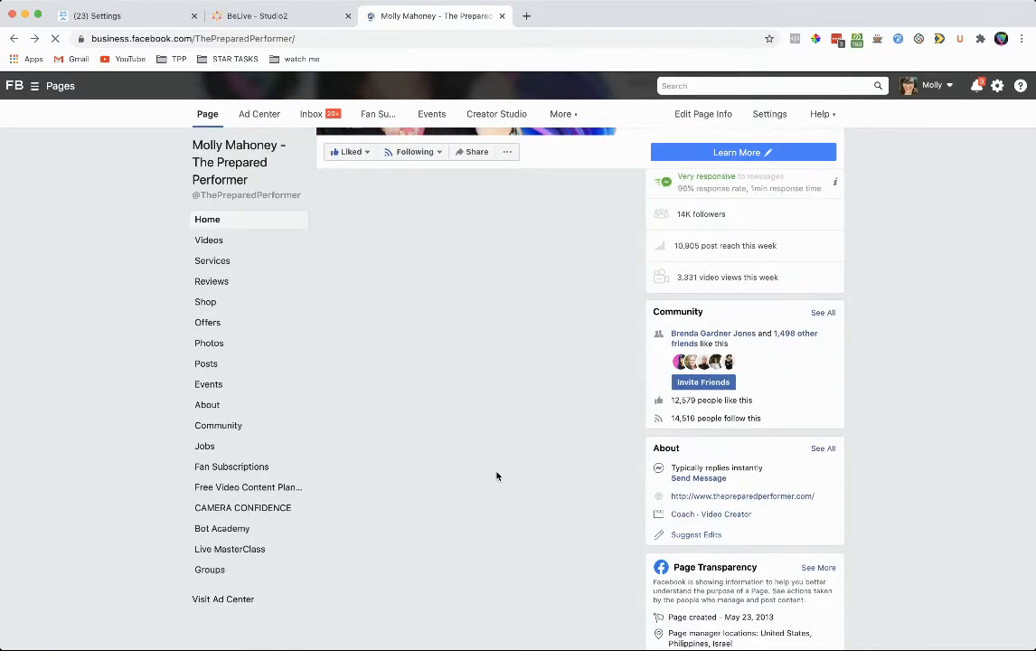
pyautogui.scroll(-1, 496, 476)
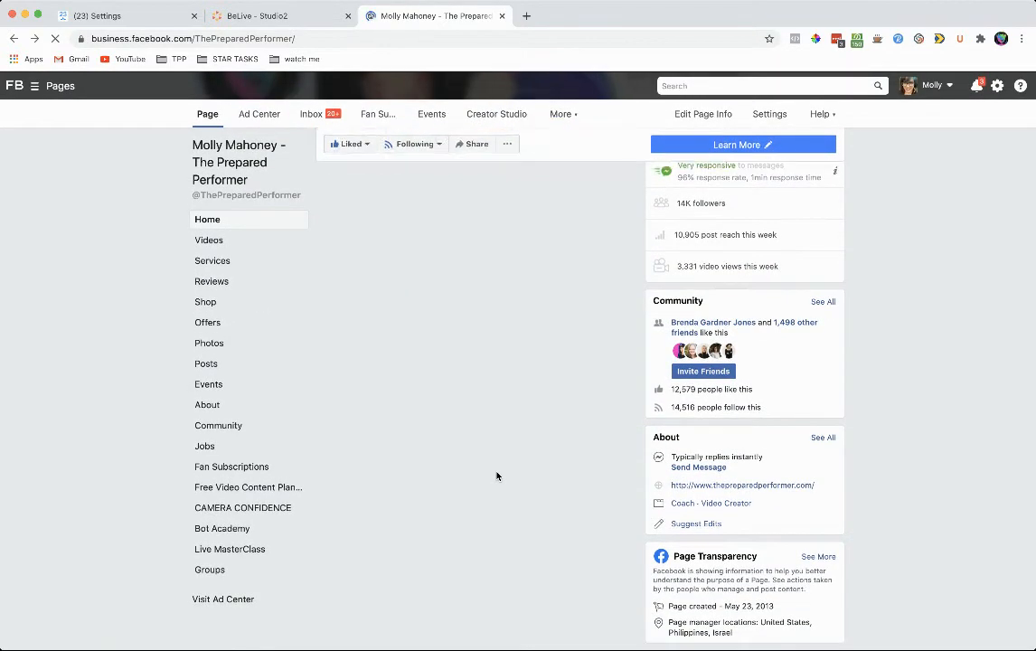
pyautogui.scroll(-3, 496, 477)
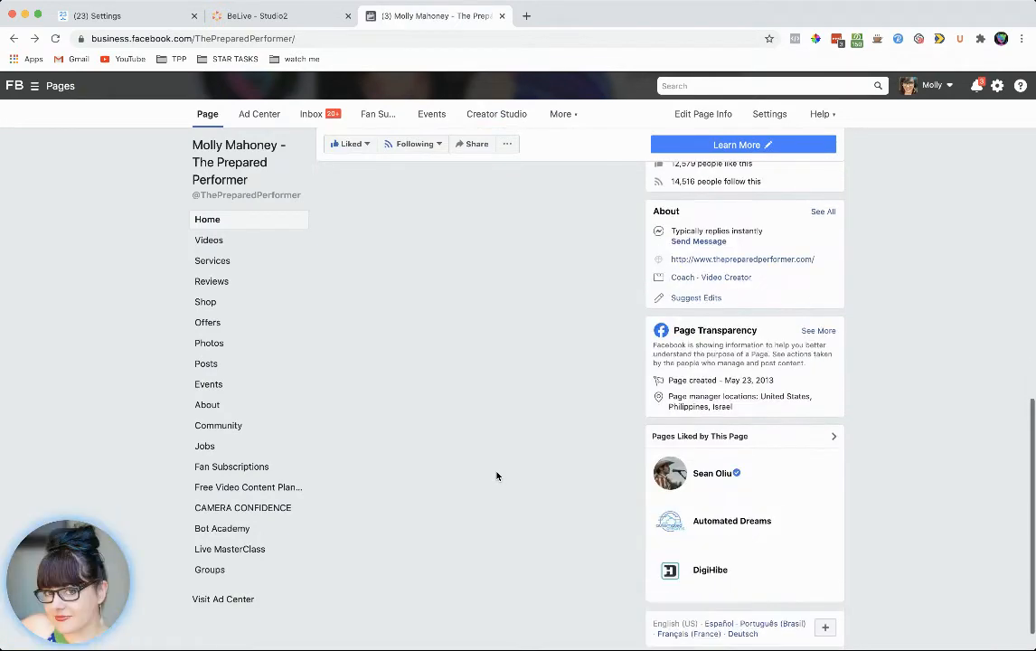
pyautogui.scroll(-3, 496, 476)
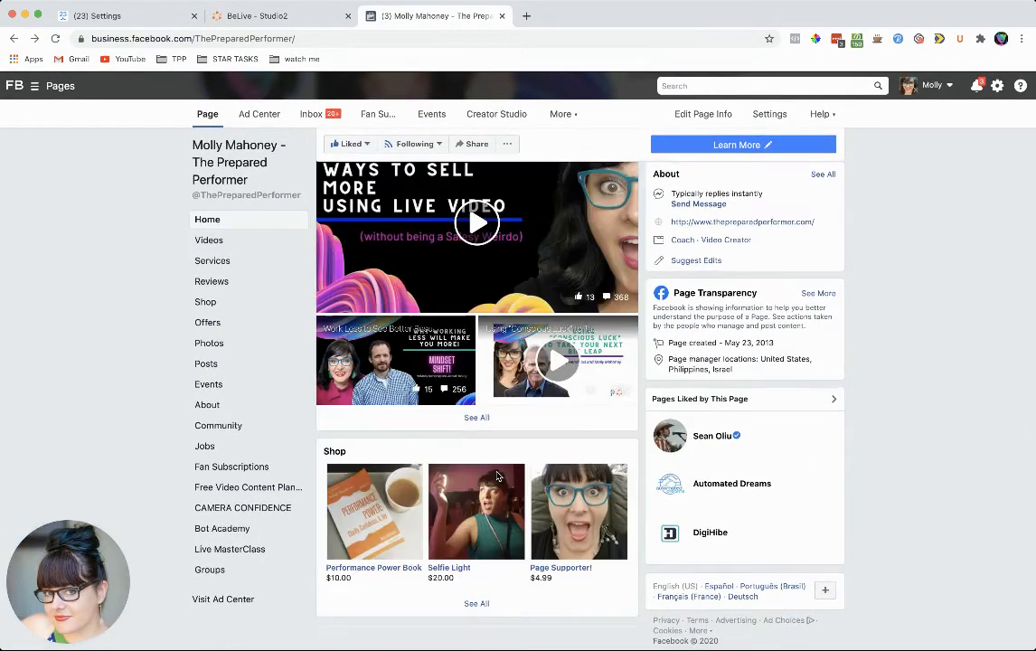
pyautogui.scroll(-1, 496, 477)
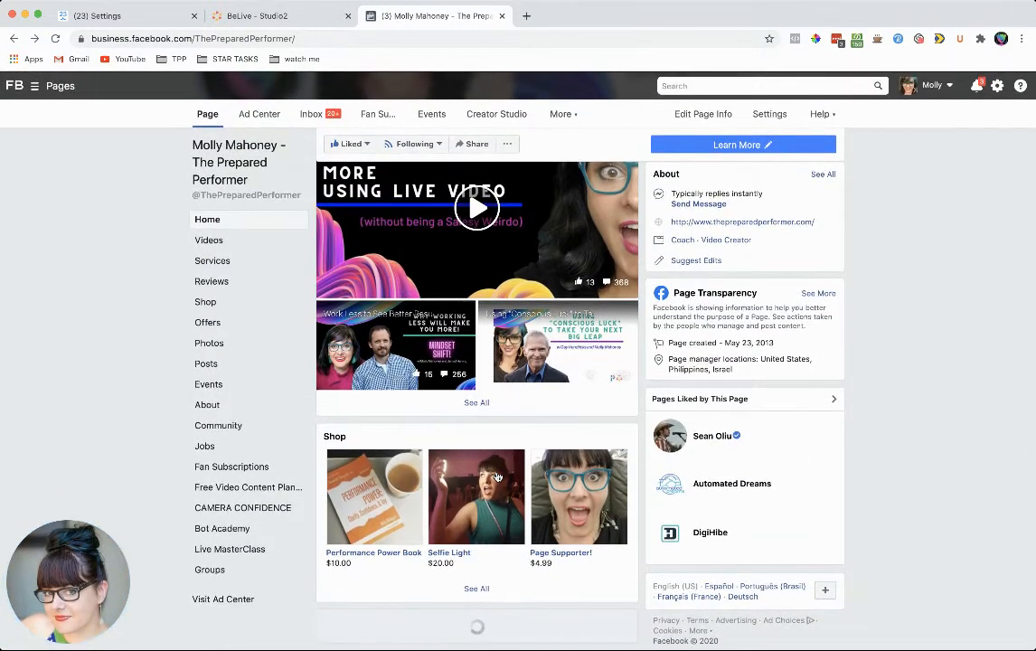
pyautogui.scroll(3, 497, 477)
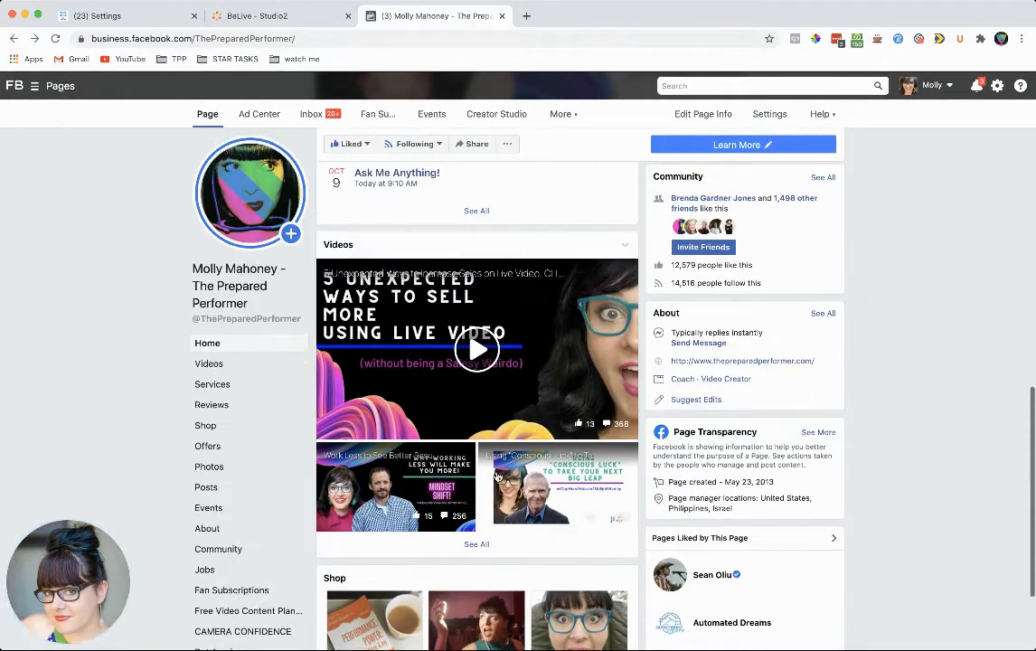
pyautogui.scroll(-10, 496, 477)
pyautogui.scroll(-10, 498, 477)
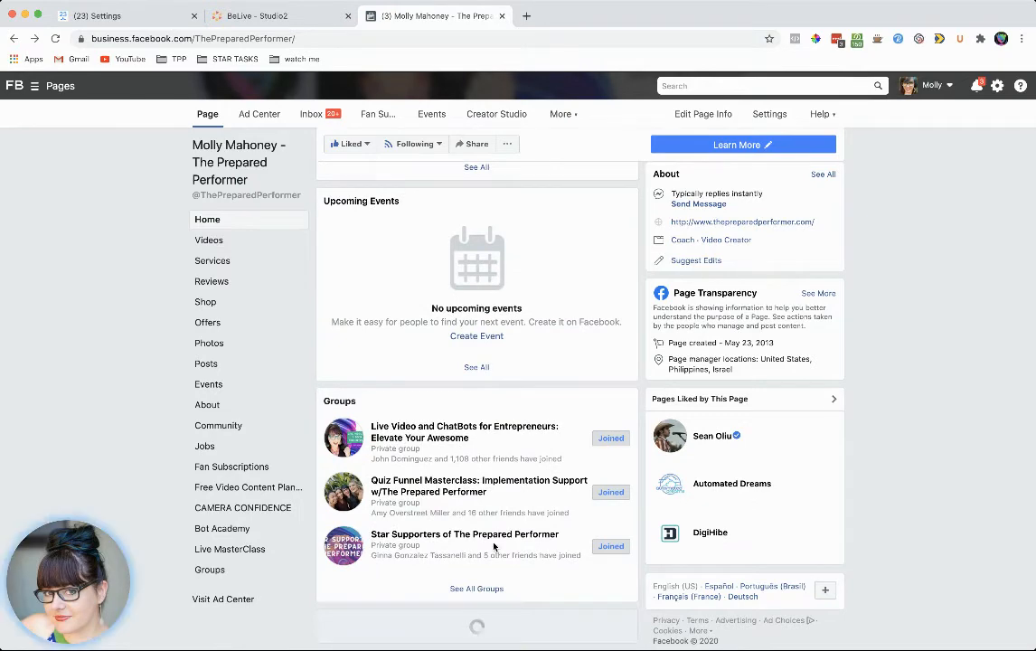
pyautogui.scroll(-3, 495, 546)
pyautogui.scroll(-2, 494, 547)
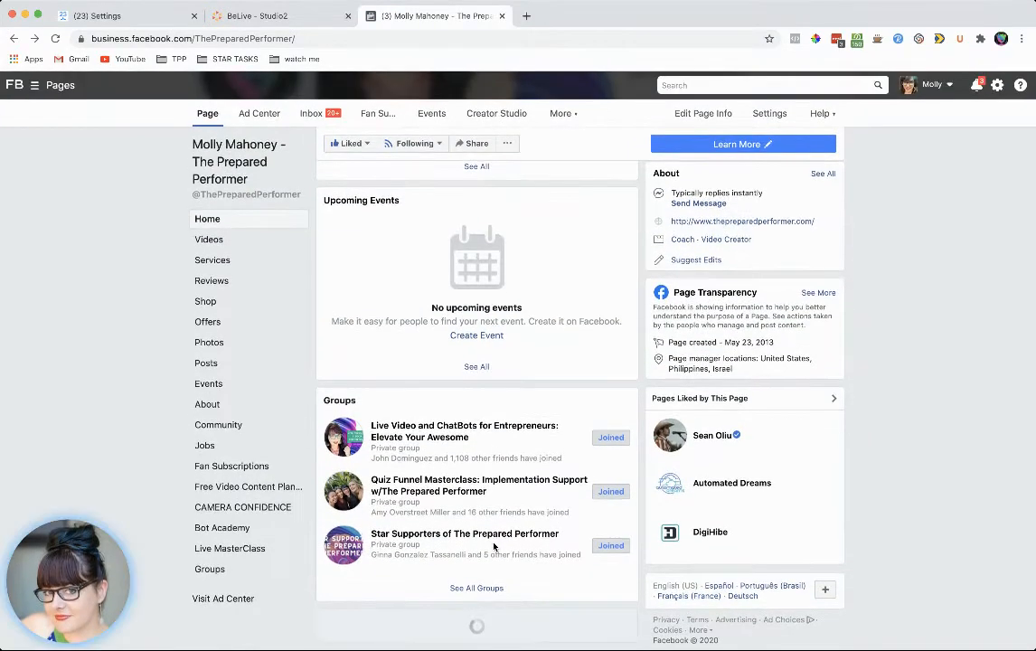
pyautogui.scroll(1, 494, 547)
pyautogui.scroll(-2, 494, 547)
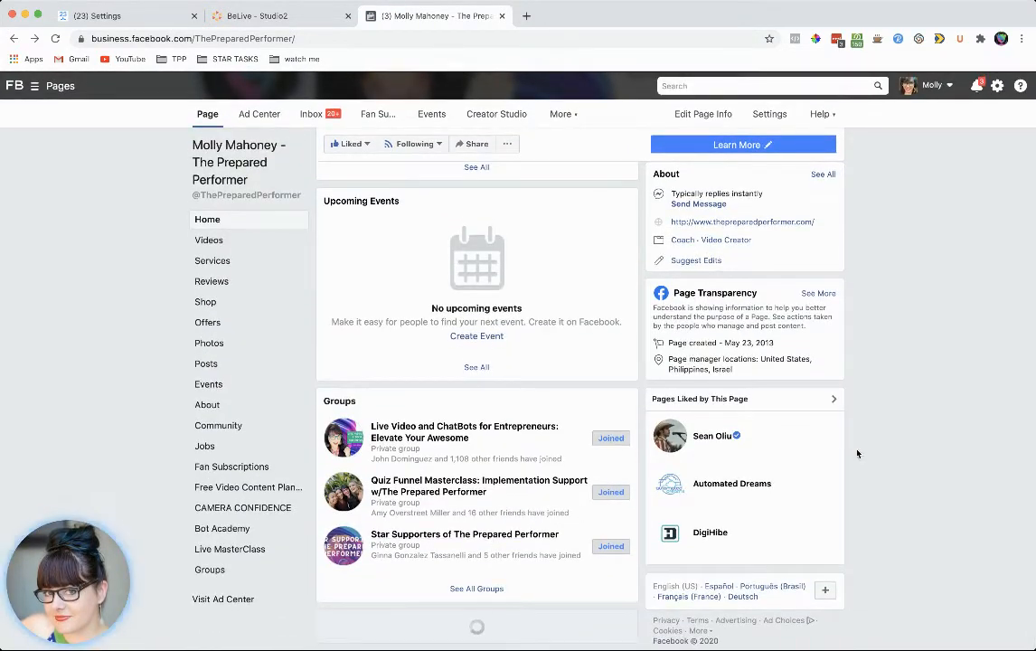
pyautogui.scroll(2, 879, 459)
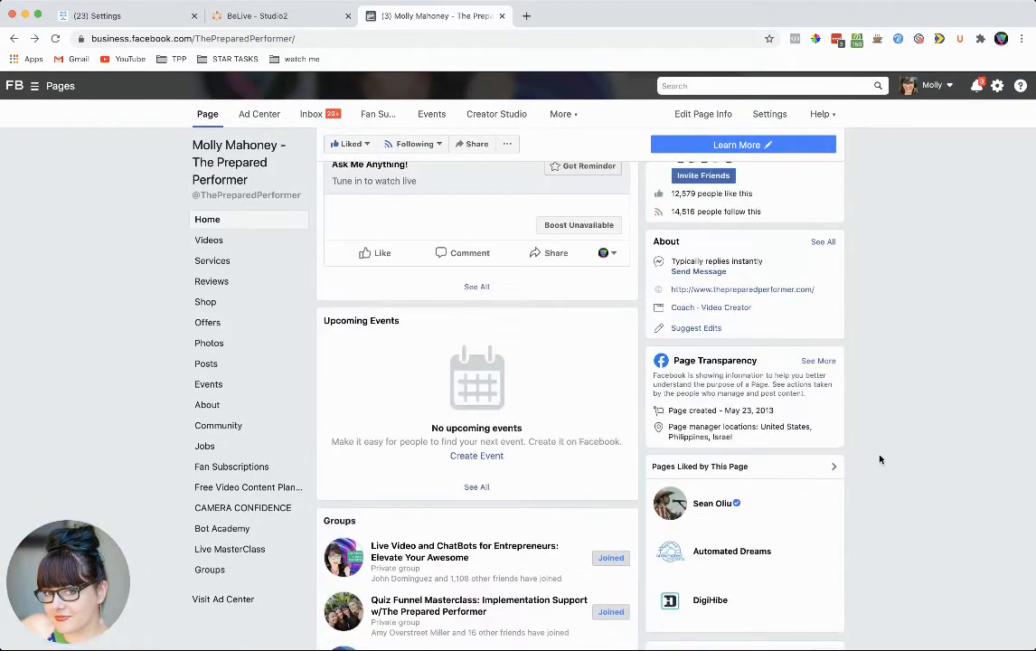
pyautogui.scroll(10, 879, 459)
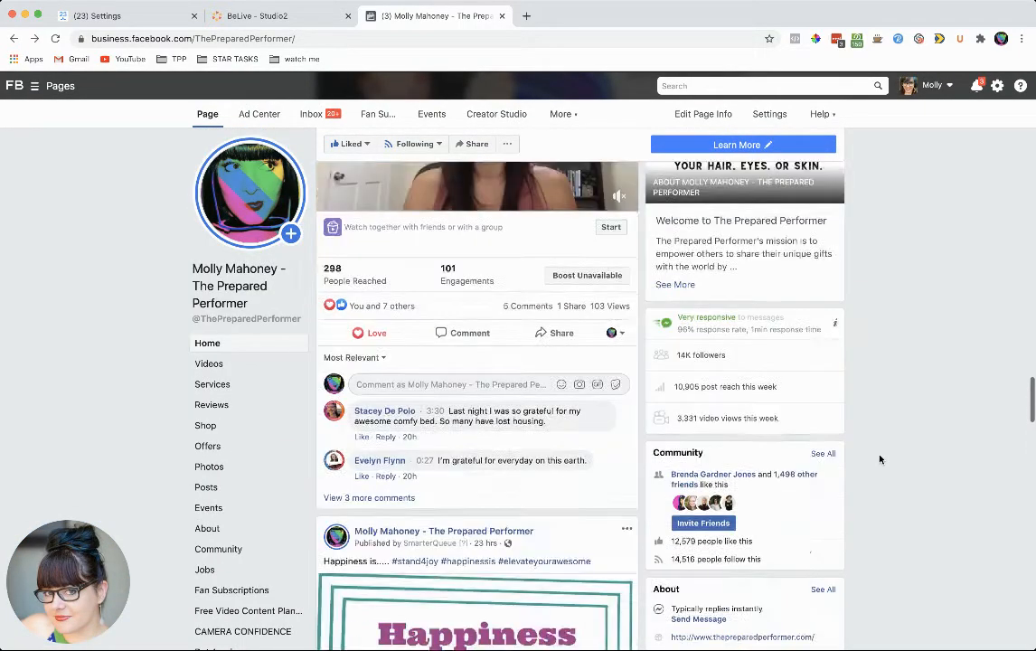
pyautogui.scroll(-10, 879, 460)
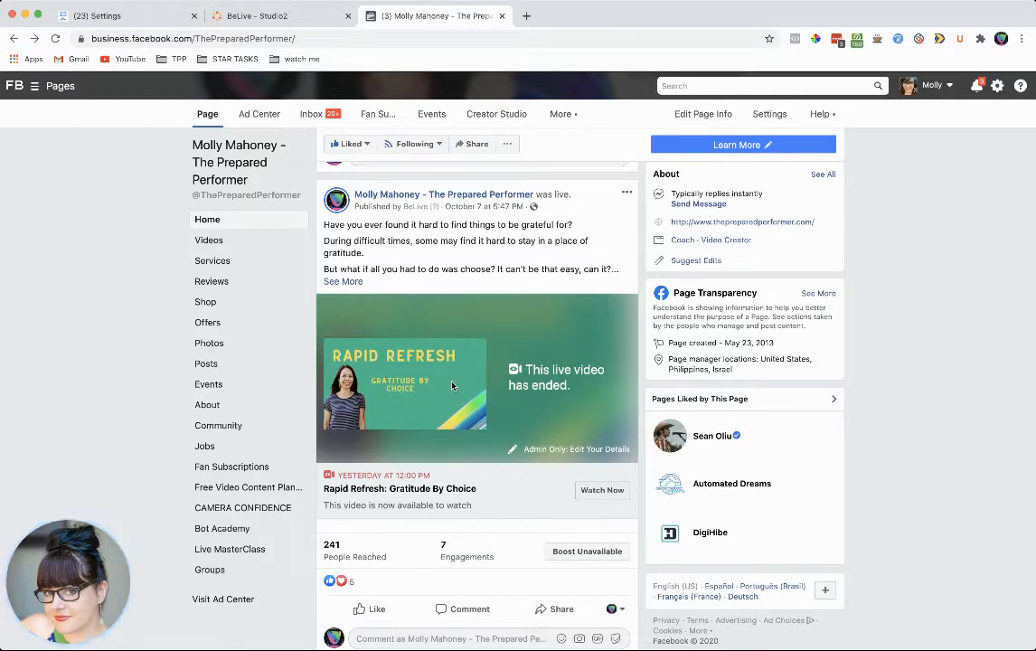
# Open the "Ask Me Anything!" video from the page's Upcoming Live Videos section.
pyautogui.scroll(5, 475, 264)
pyautogui.scroll(10, 477, 258)
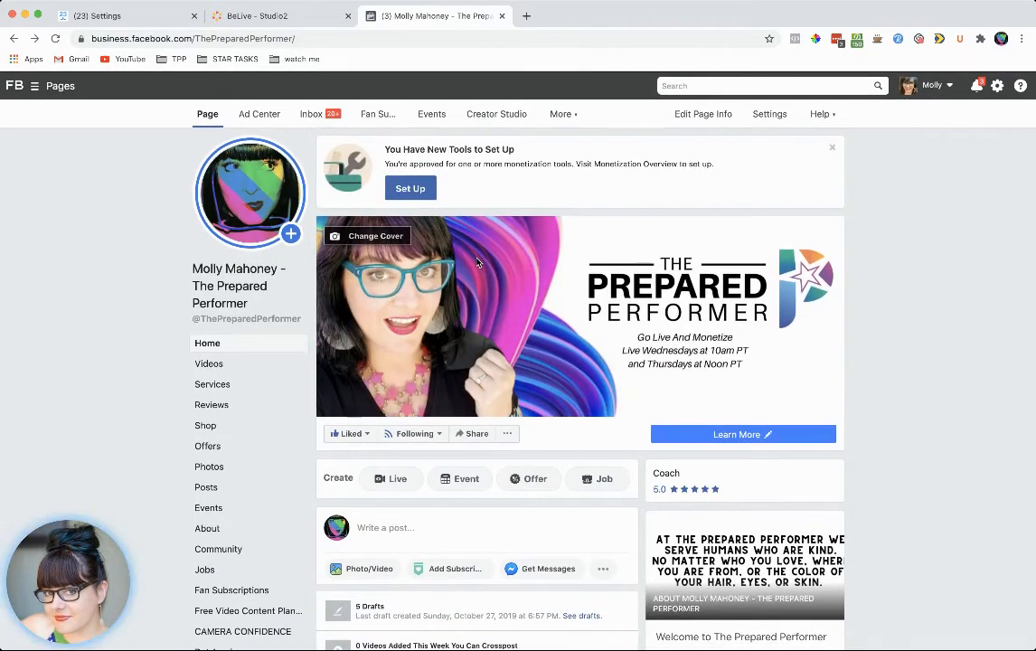
pyautogui.scroll(-5, 511, 541)
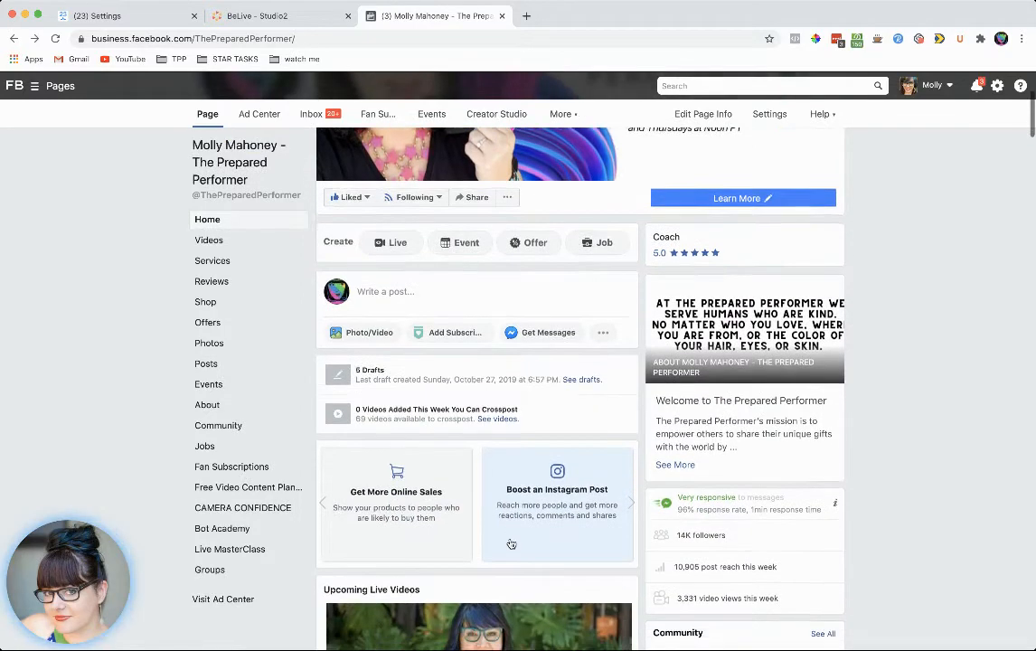
pyautogui.scroll(-7, 511, 544)
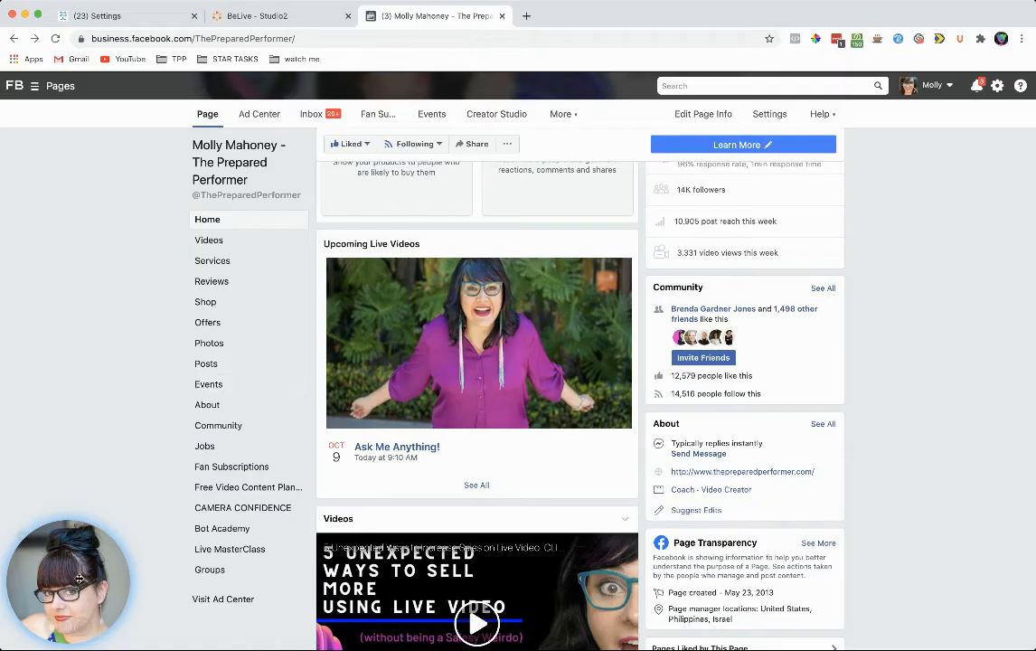
pyautogui.moveTo(66, 522); pyautogui.dragTo(76, 429)
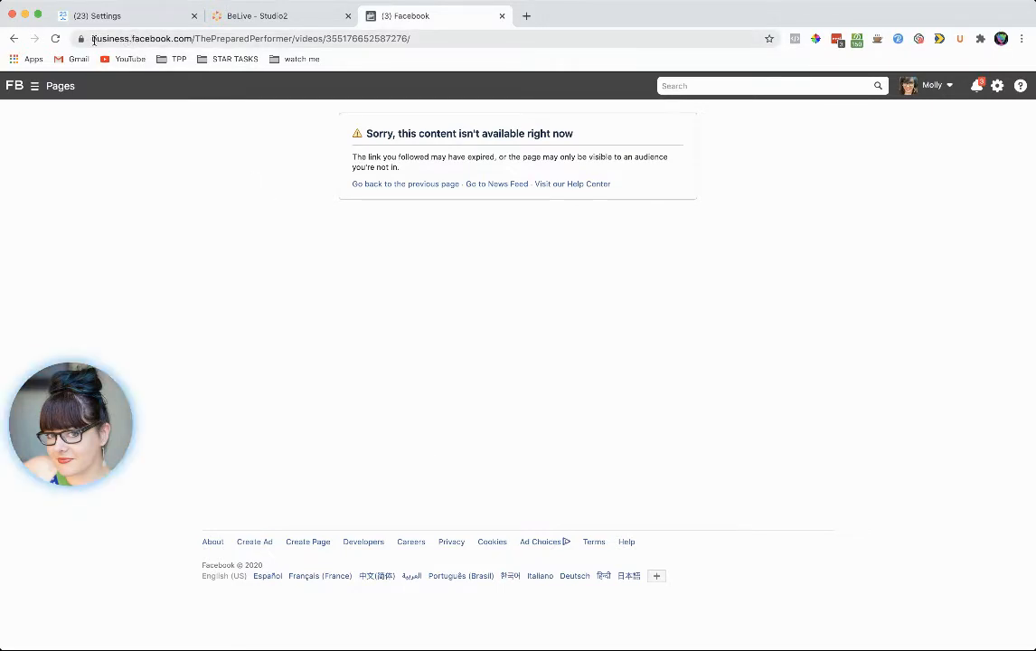
# Highlight the video's URL from facebook.com to its end and return to The Prepared Performer page.
pyautogui.click(131, 39)
pyautogui.moveTo(132, 39); pyautogui.dragTo(326, 29)
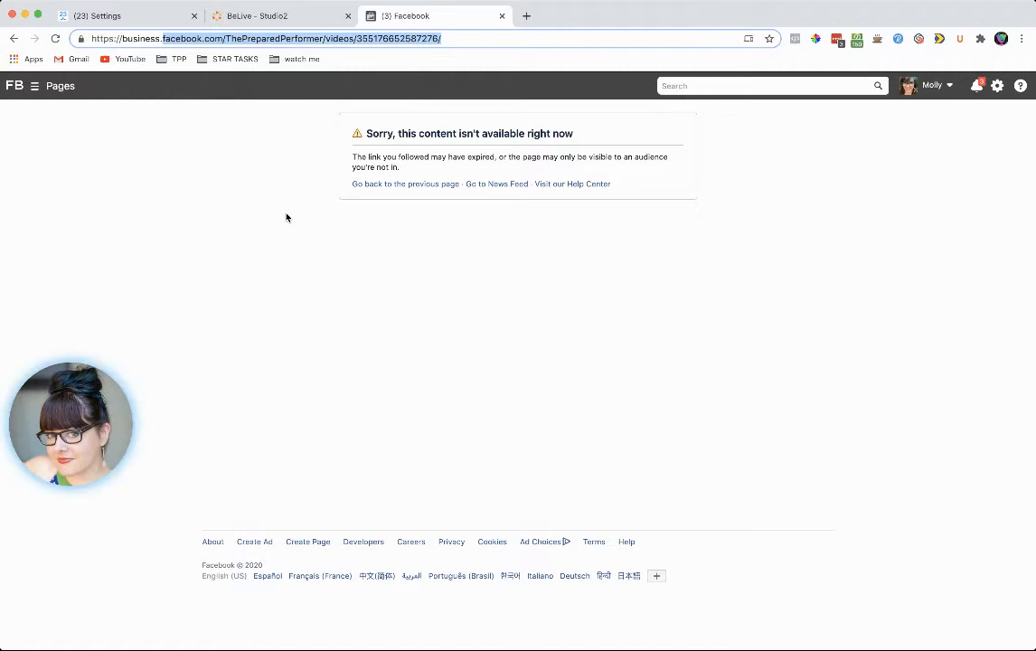
pyautogui.click(12, 39)
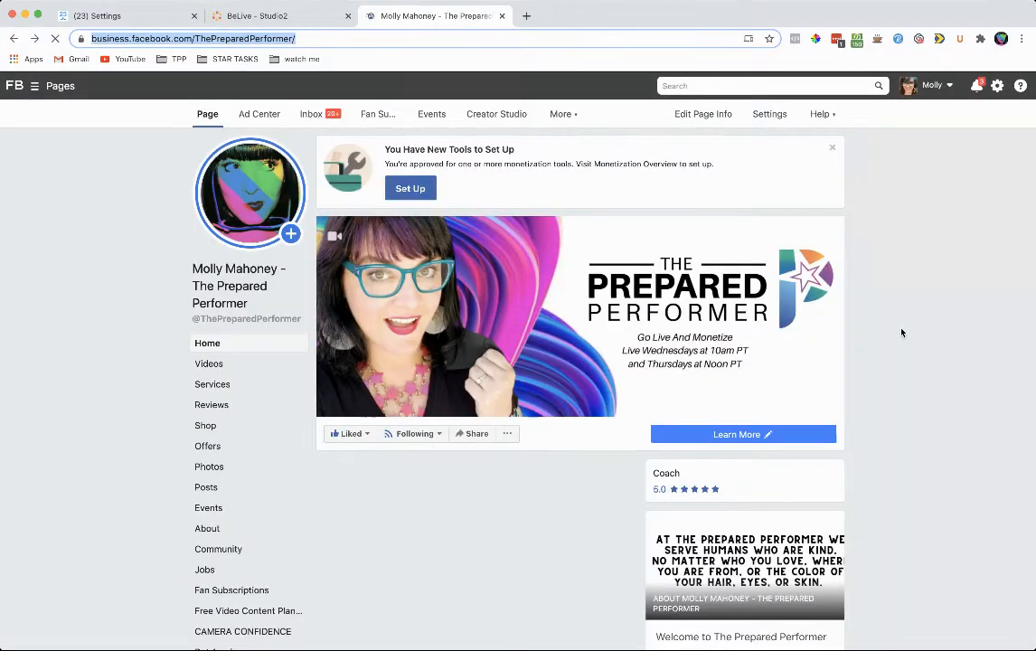
# Find the scheduled "Ask Me Anything!" live video post in the page's Posts section and open it on its own page.
pyautogui.scroll(-5, 901, 332)
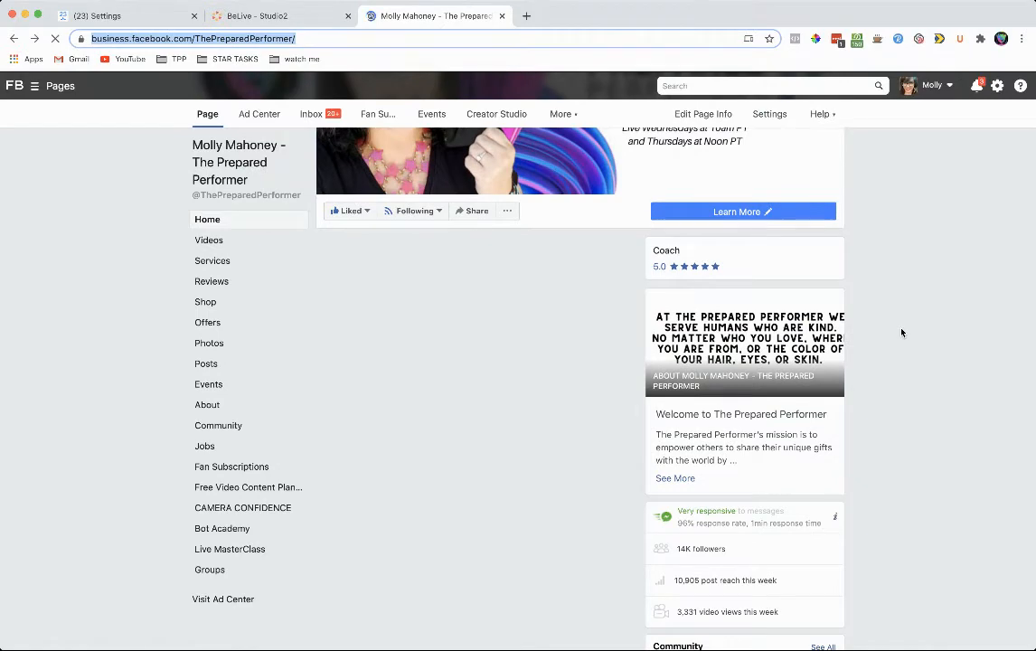
pyautogui.scroll(-3, 901, 333)
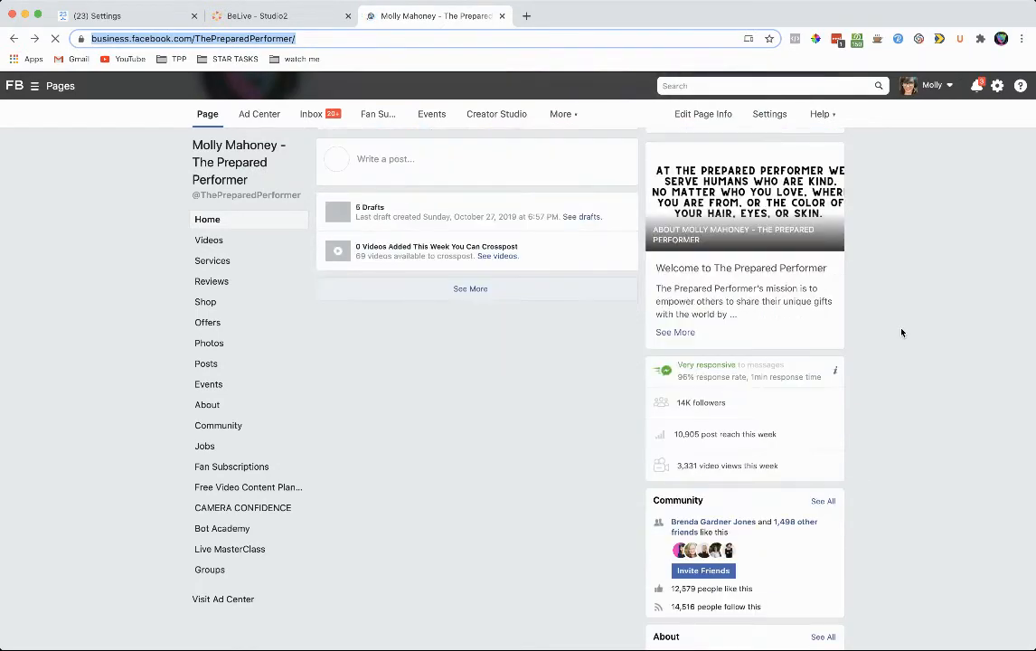
pyautogui.scroll(-6, 902, 332)
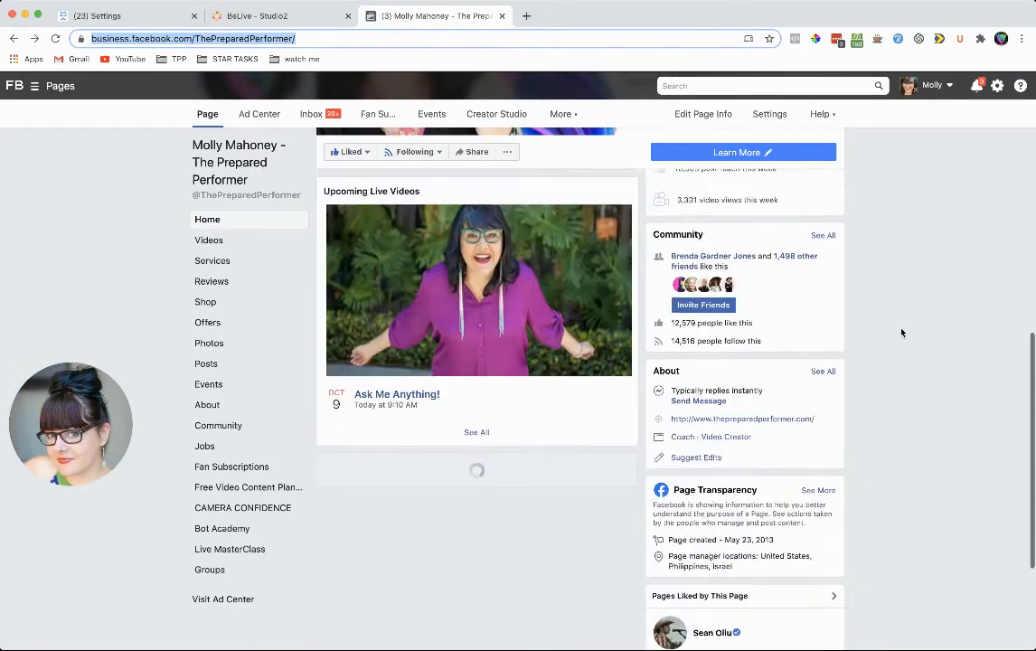
pyautogui.scroll(-5, 902, 333)
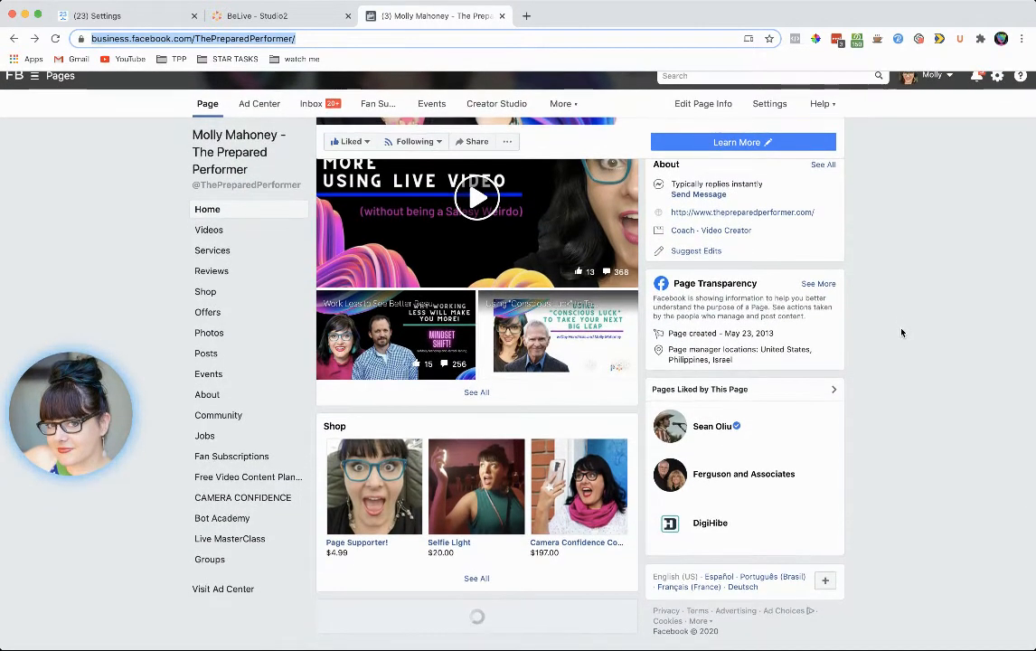
pyautogui.scroll(-15, 901, 332)
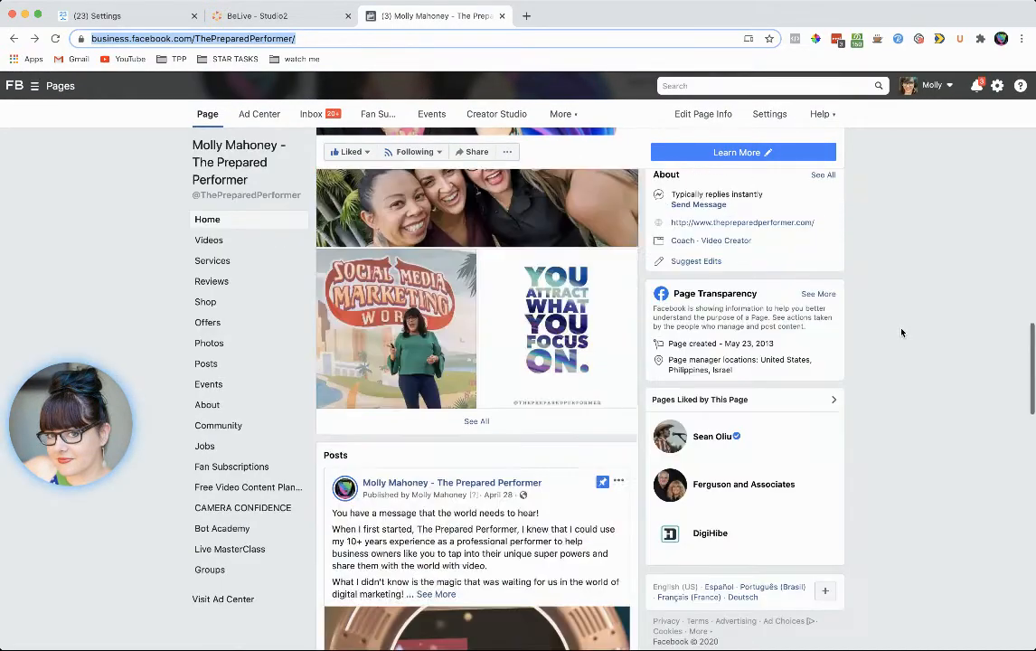
pyautogui.scroll(-5, 901, 333)
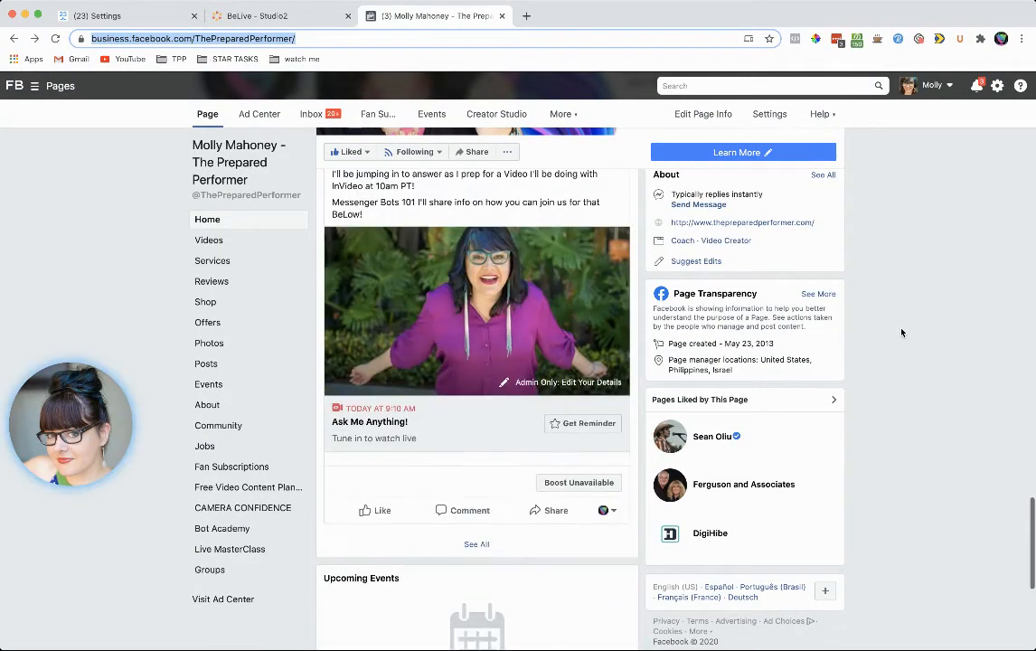
pyautogui.scroll(2, 902, 333)
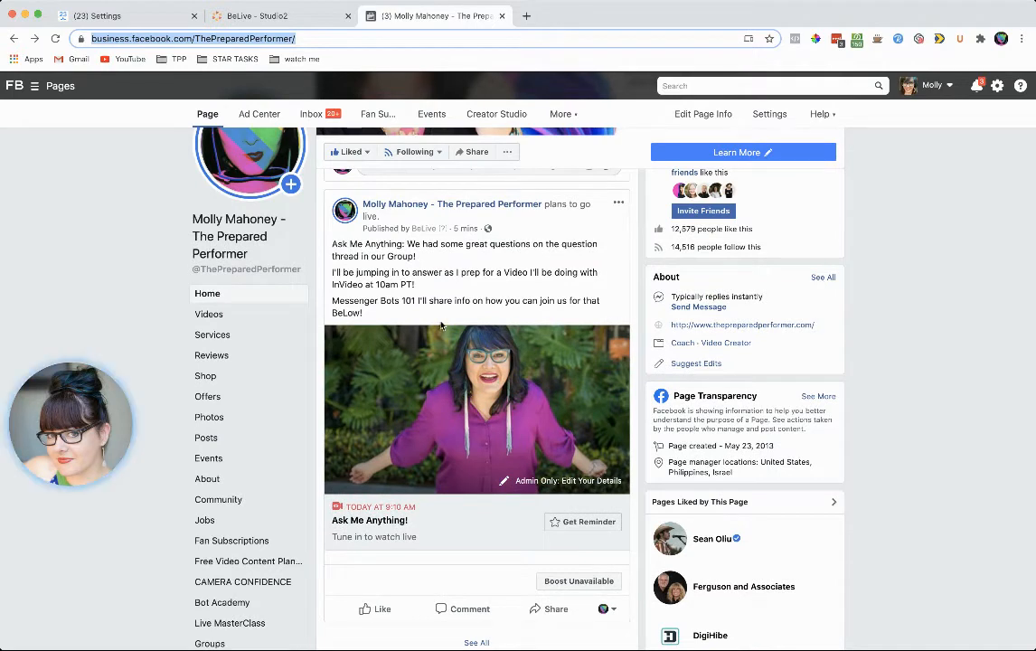
pyautogui.click(467, 233)
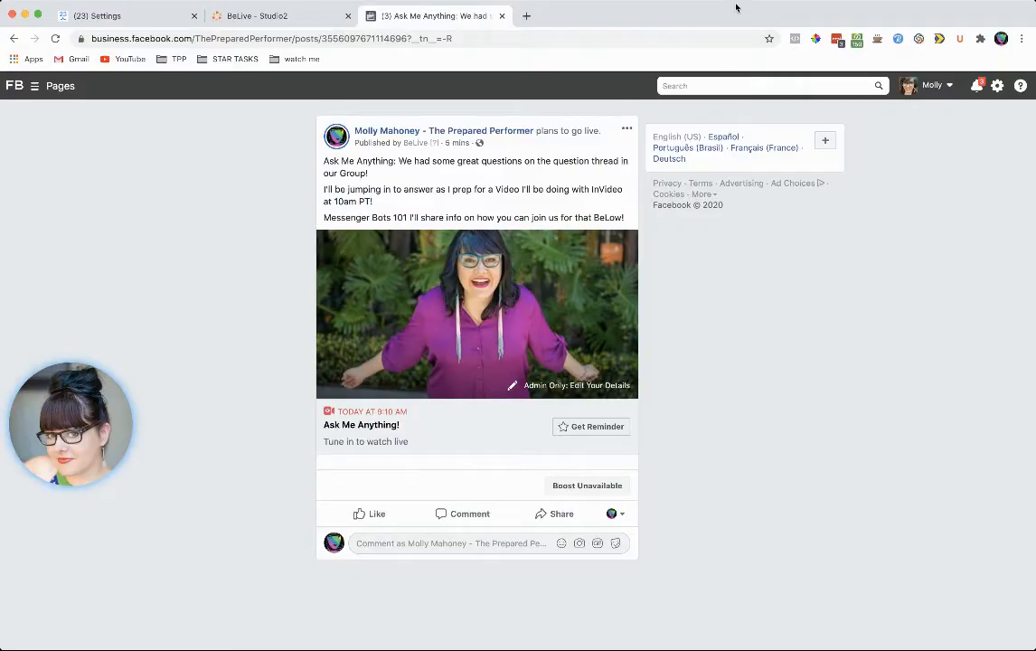
# Start a Rebrandly short link for the open post and remove "business." from its destination URL.
pyautogui.click(898, 40)
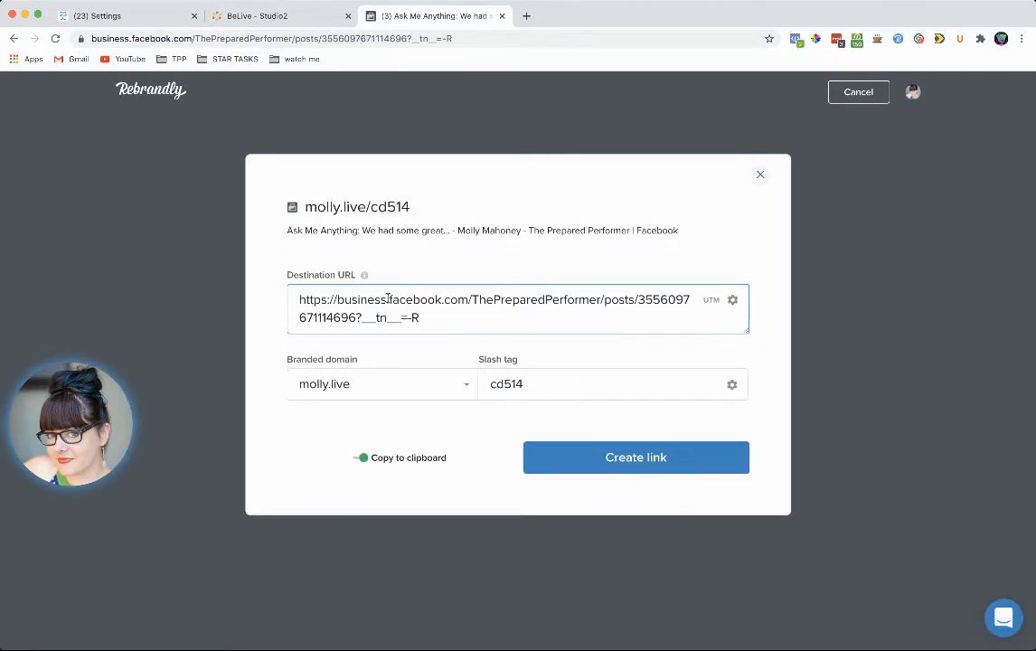
pyautogui.moveTo(389, 300); pyautogui.dragTo(338, 300)
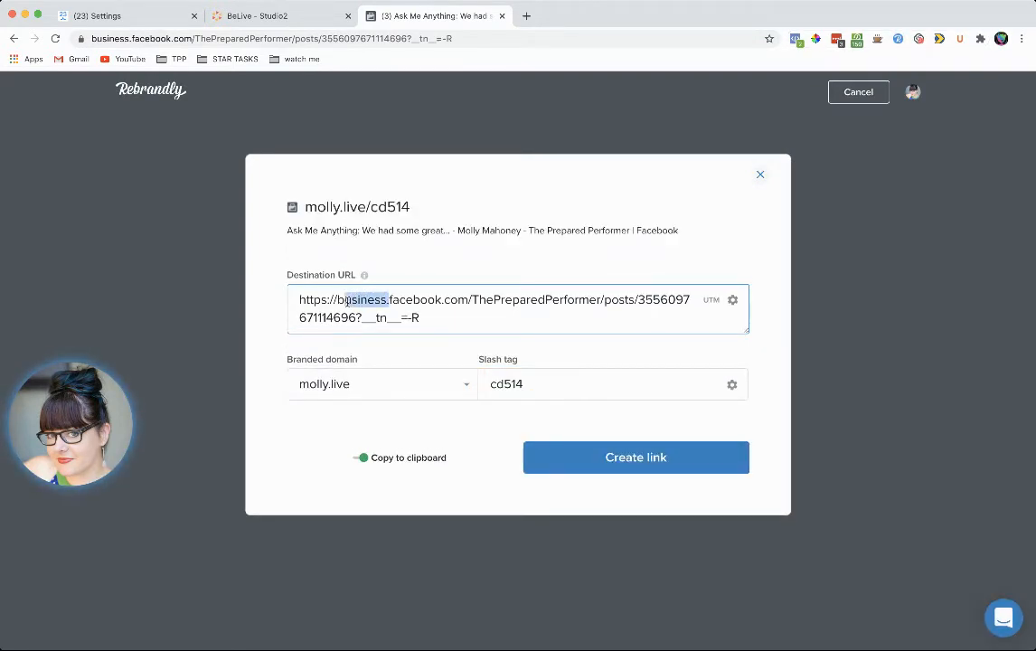
pyautogui.press('BackSpace')
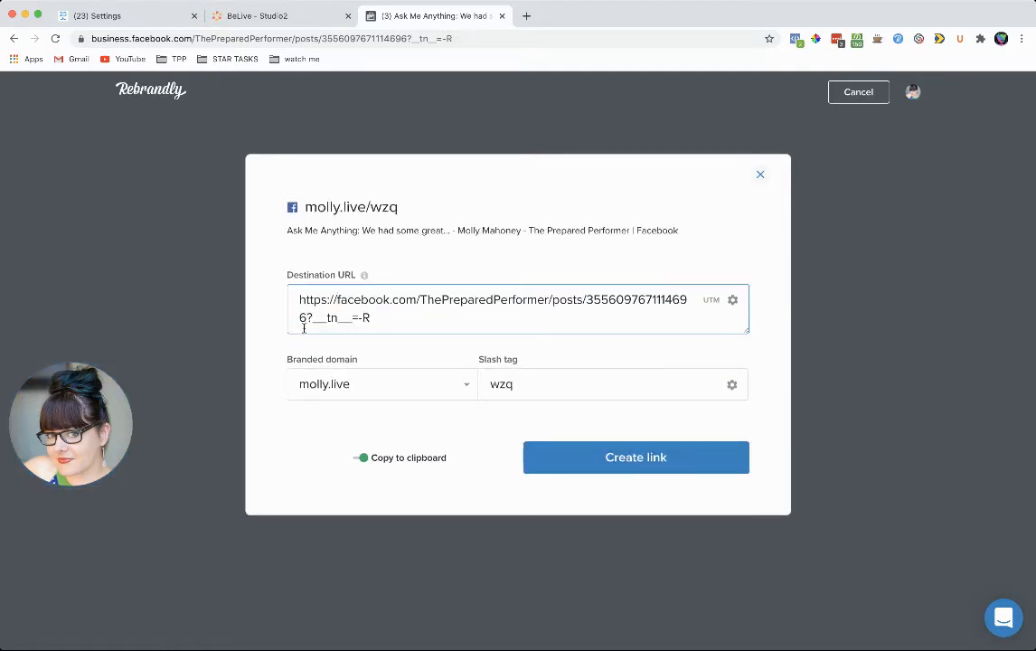
# Set the short link's slash tag to ama109 and create the link on the molly.live domain.
pyautogui.click(611, 391)
pyautogui.doubleClick(610, 391)
pyautogui.write('ama')
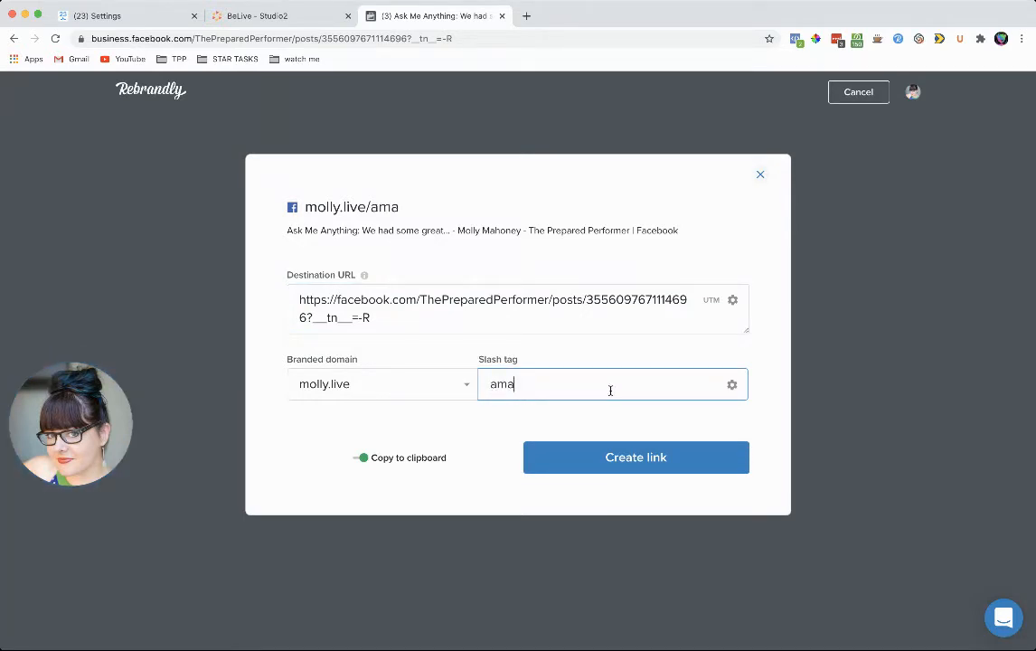
pyautogui.write('109')
pyautogui.click(637, 460)
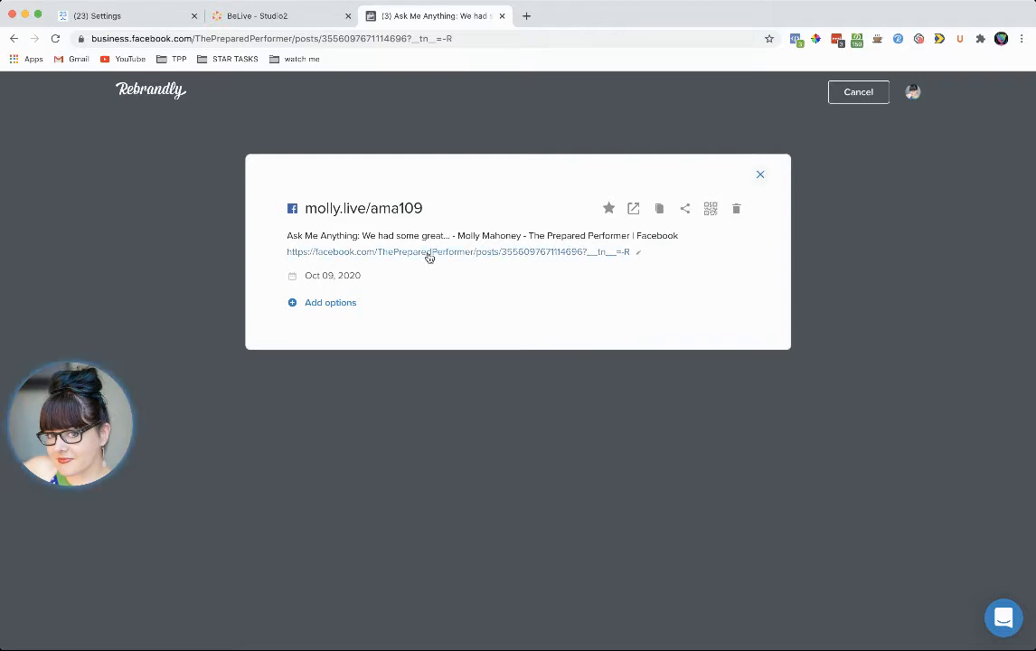
# Copy the new short link, load it in a new browser tab and set a reminder for the "Ask Me Anything!" live video.
pyautogui.click(659, 209)
pyautogui.click(527, 16)
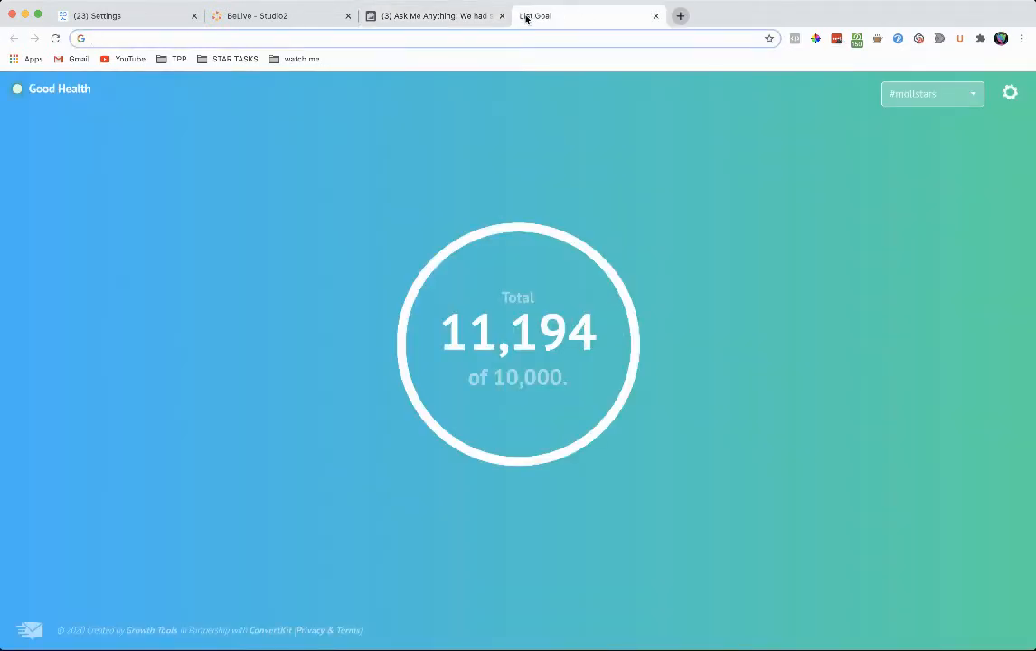
pyautogui.press('super+v')
pyautogui.press('Return')
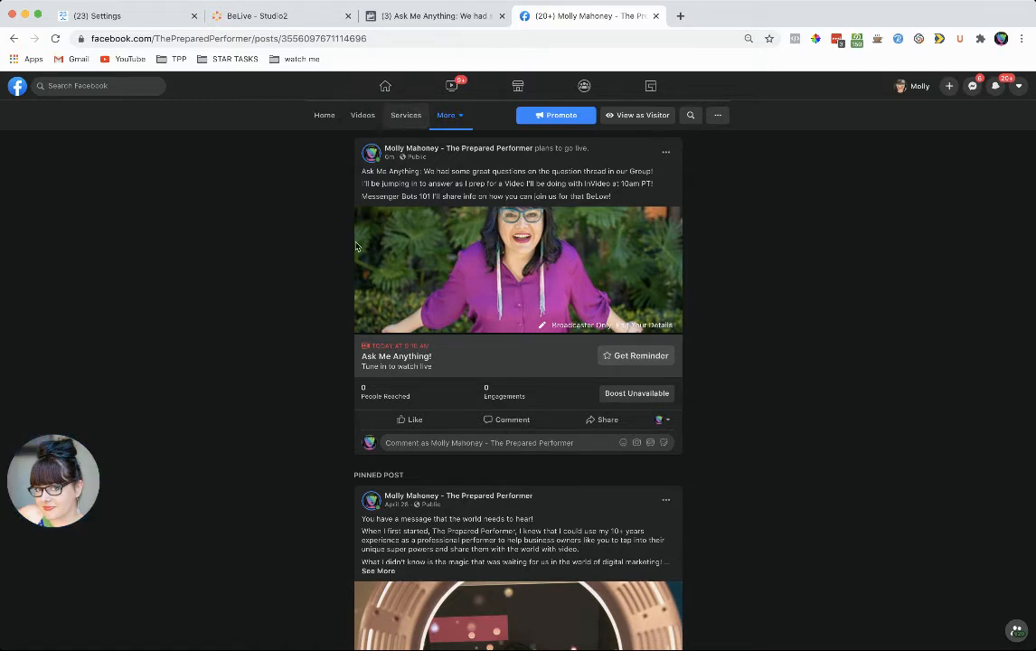
pyautogui.click(637, 355)
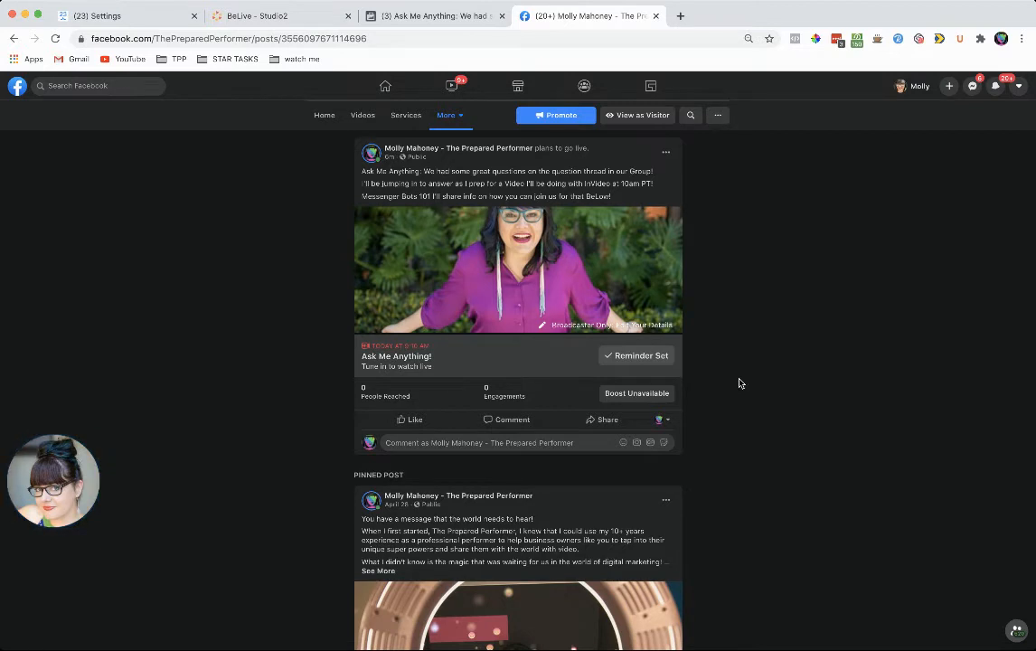
# Go to rebrandly.com in a new browser tab and log in to the dashboard with the saved account credentials.
pyautogui.click(680, 16)
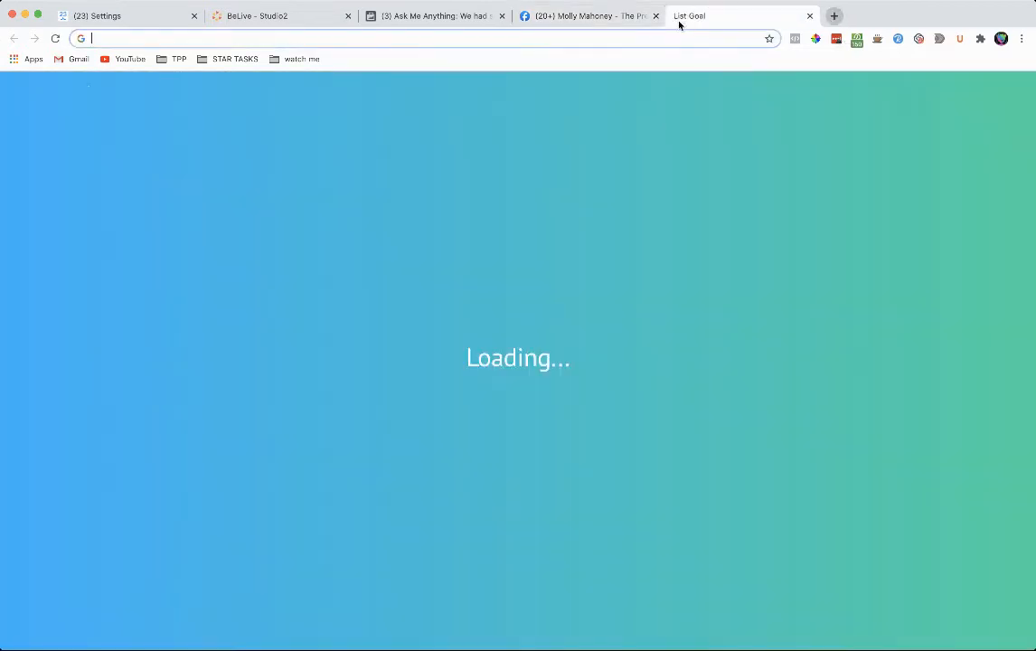
pyautogui.write('re')
pyautogui.press('Return')
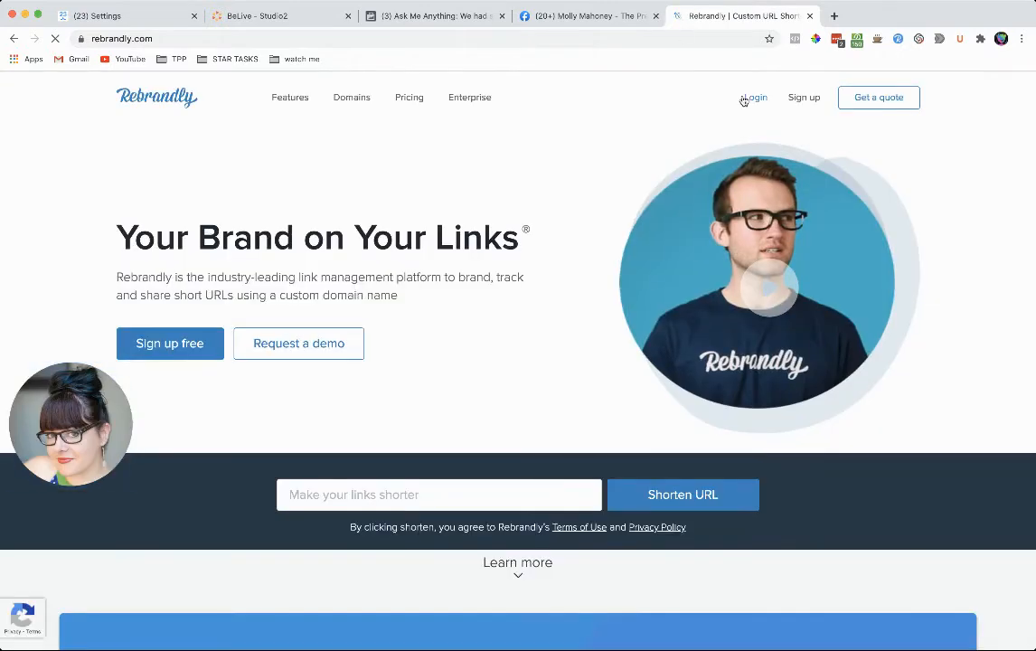
pyautogui.click(747, 101)
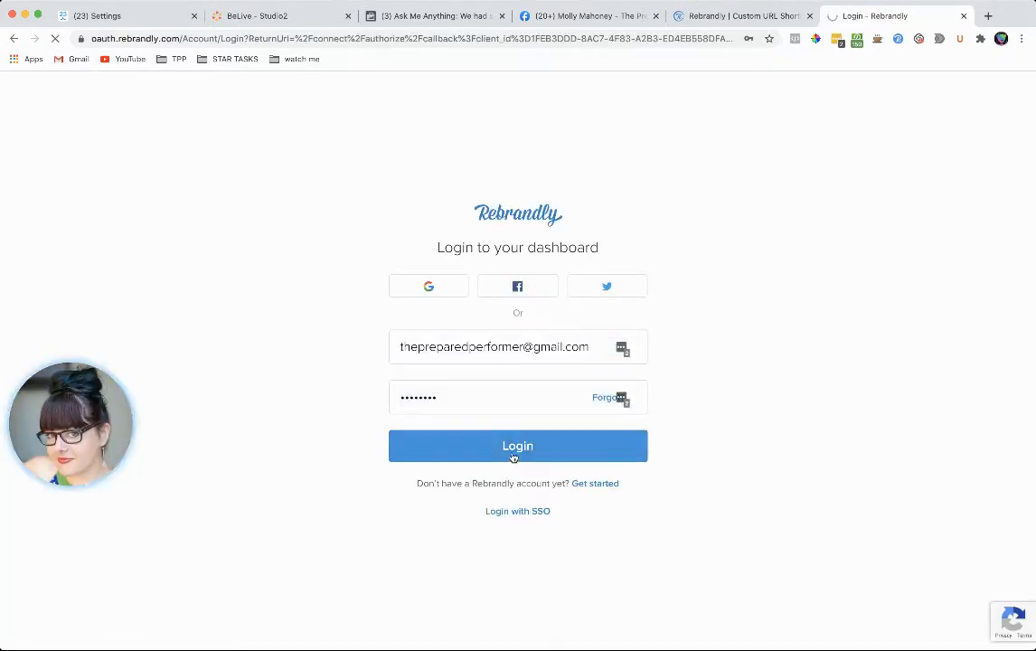
pyautogui.click(513, 458)
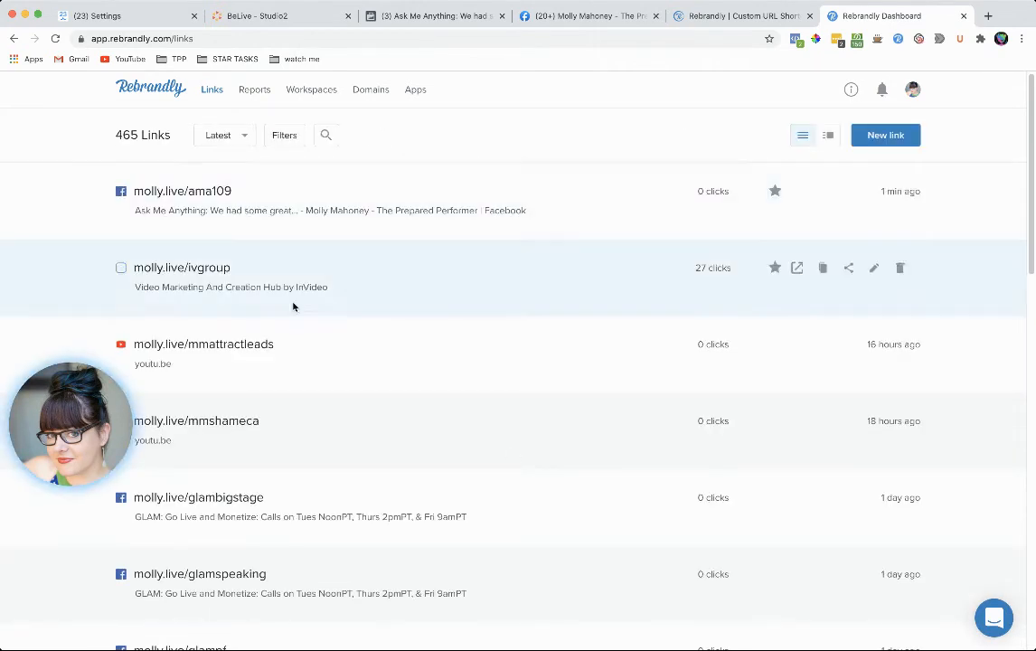
# Look through the list of short links and open the details of molly.live/ama109.
pyautogui.scroll(-5, 311, 482)
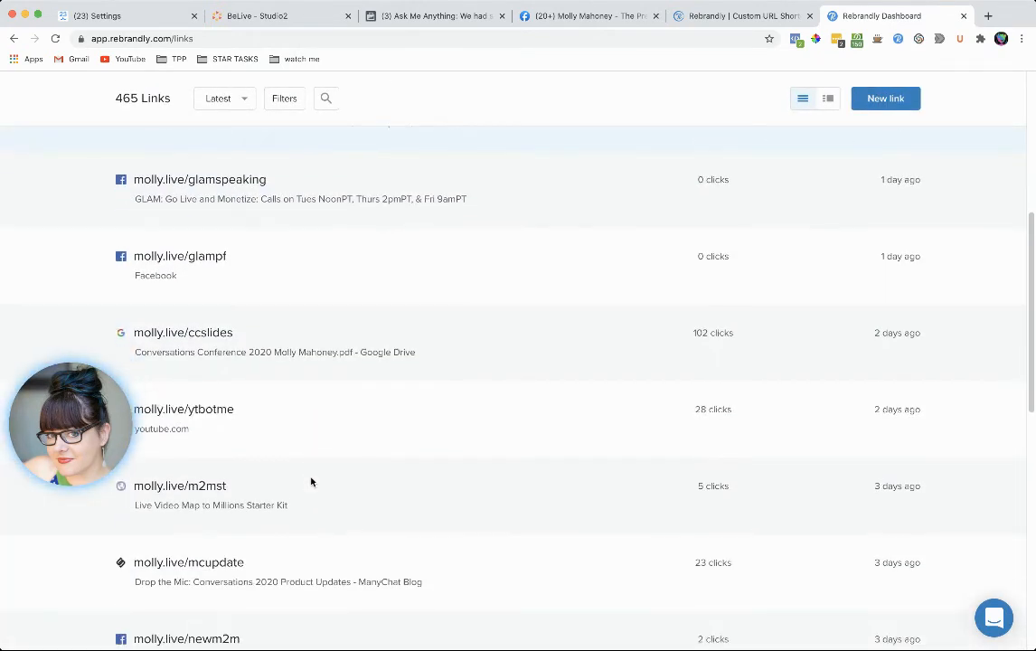
pyautogui.scroll(5, 311, 482)
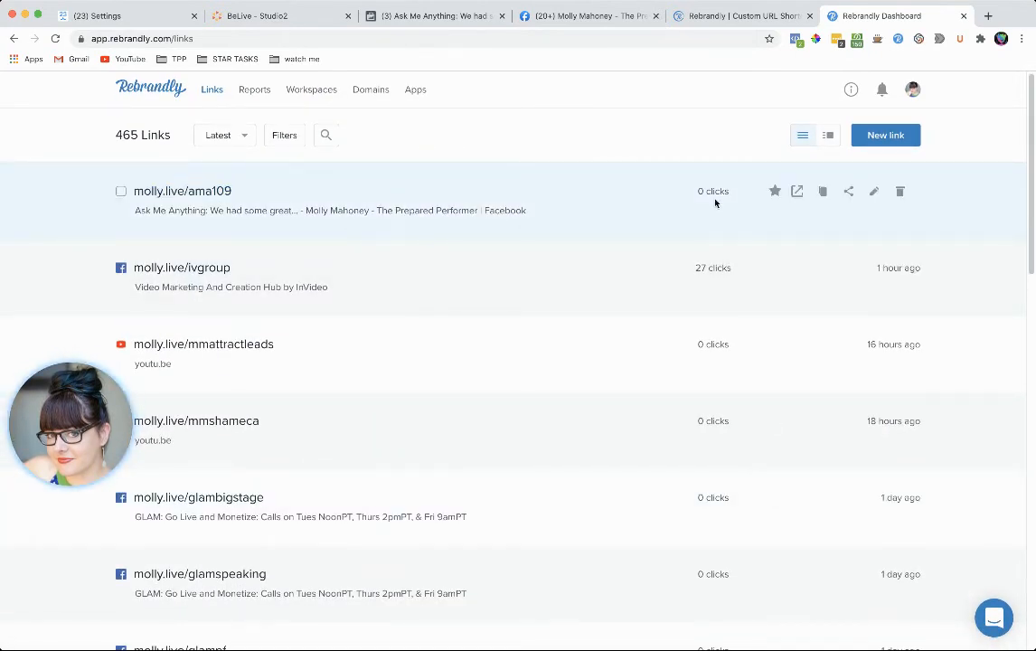
pyautogui.click(874, 193)
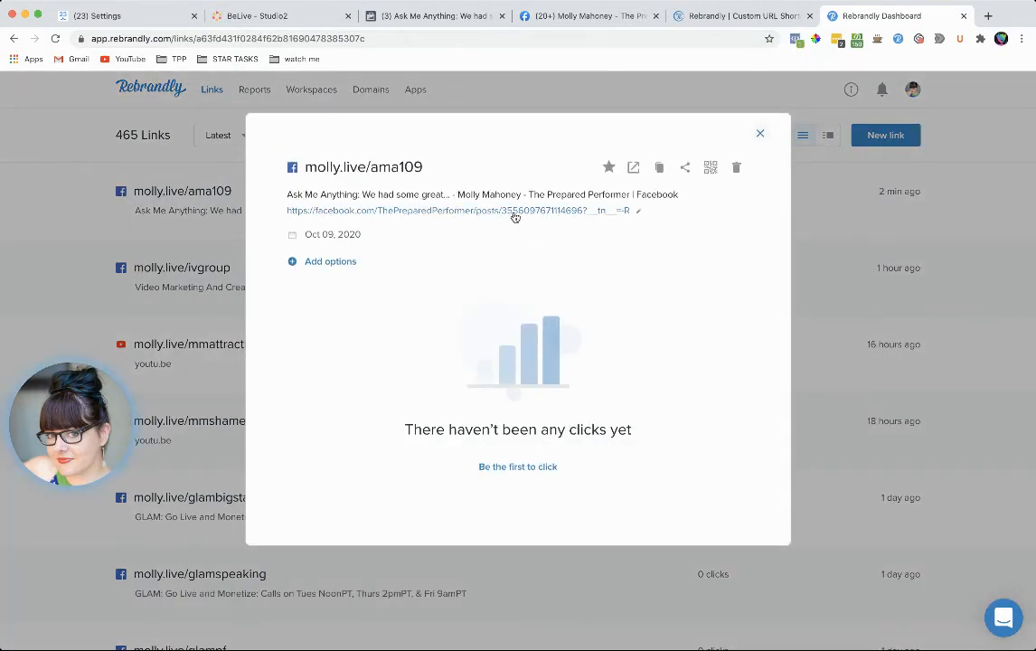
pyautogui.click(639, 214)
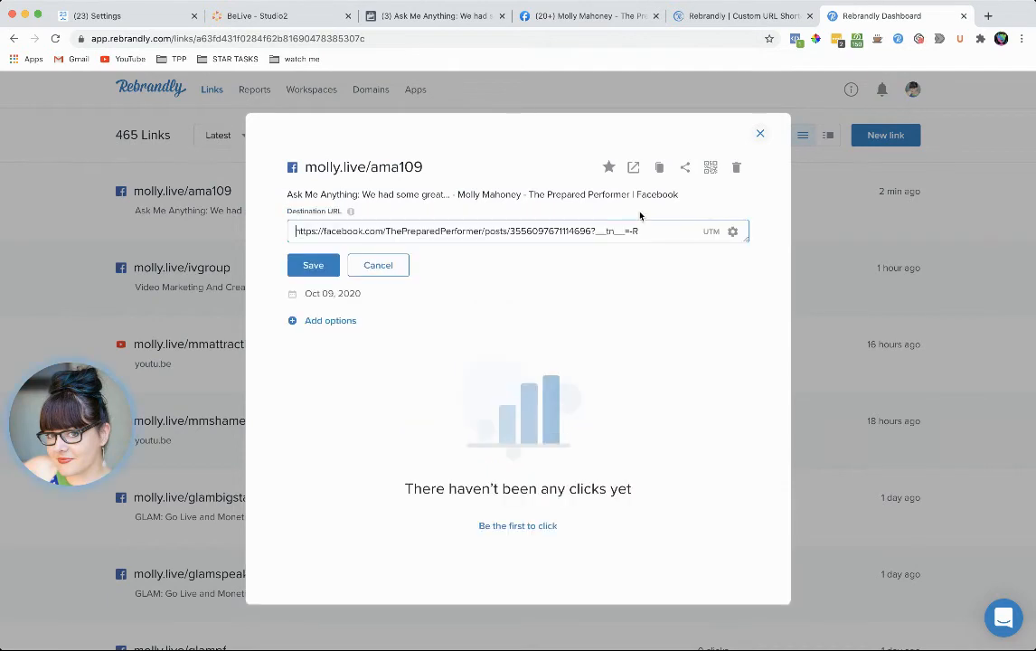
pyautogui.tripleClick(657, 231)
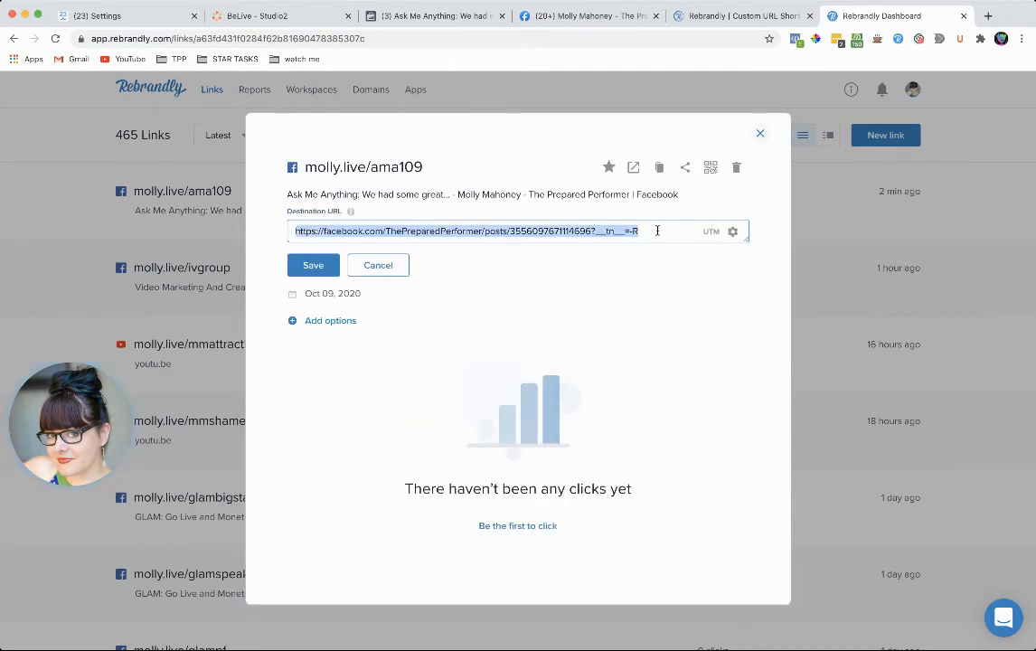
pyautogui.press('BackSpace')
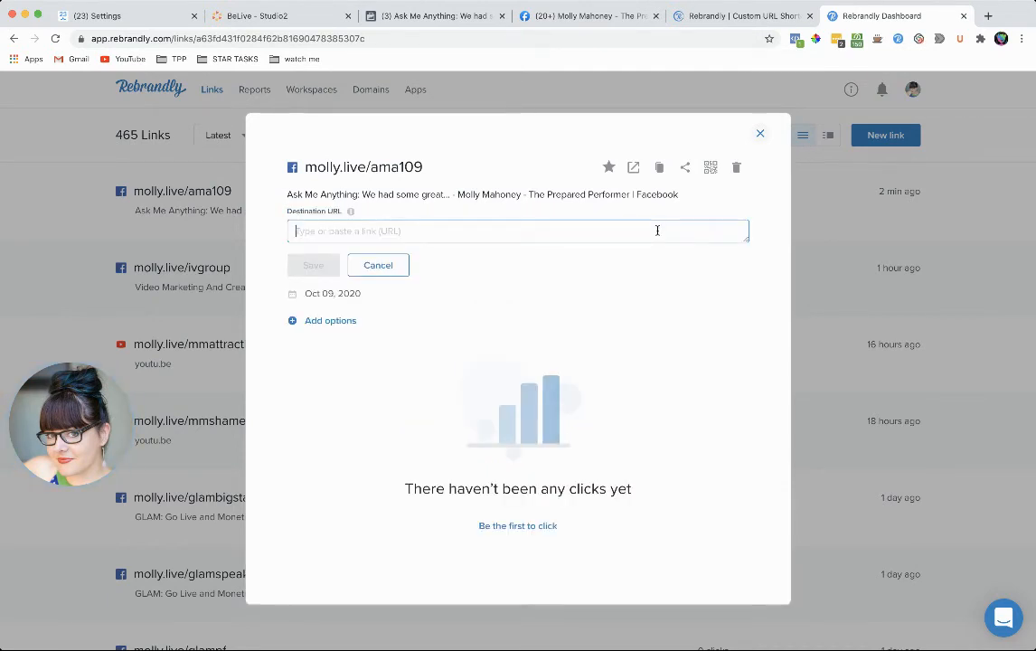
pyautogui.click(858, 42)
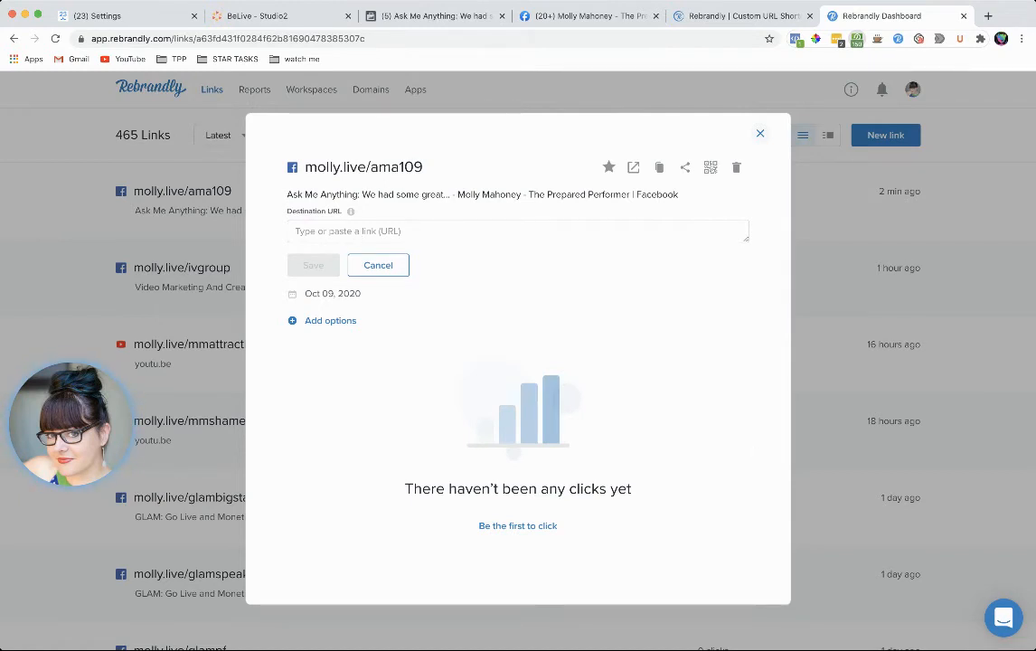
pyautogui.click(352, 232)
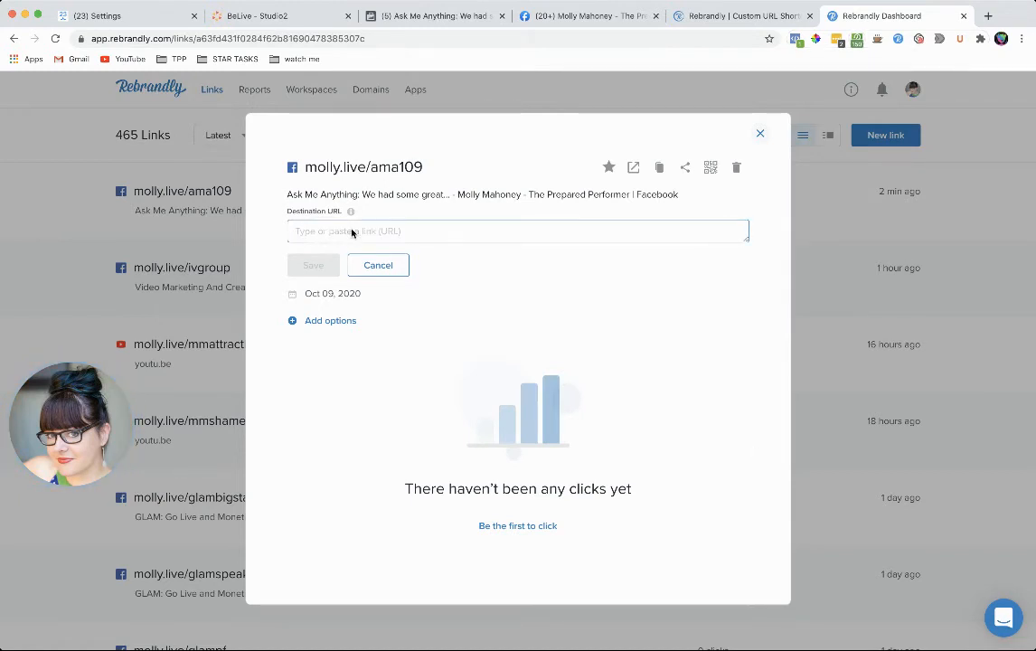
pyautogui.press('super+v')
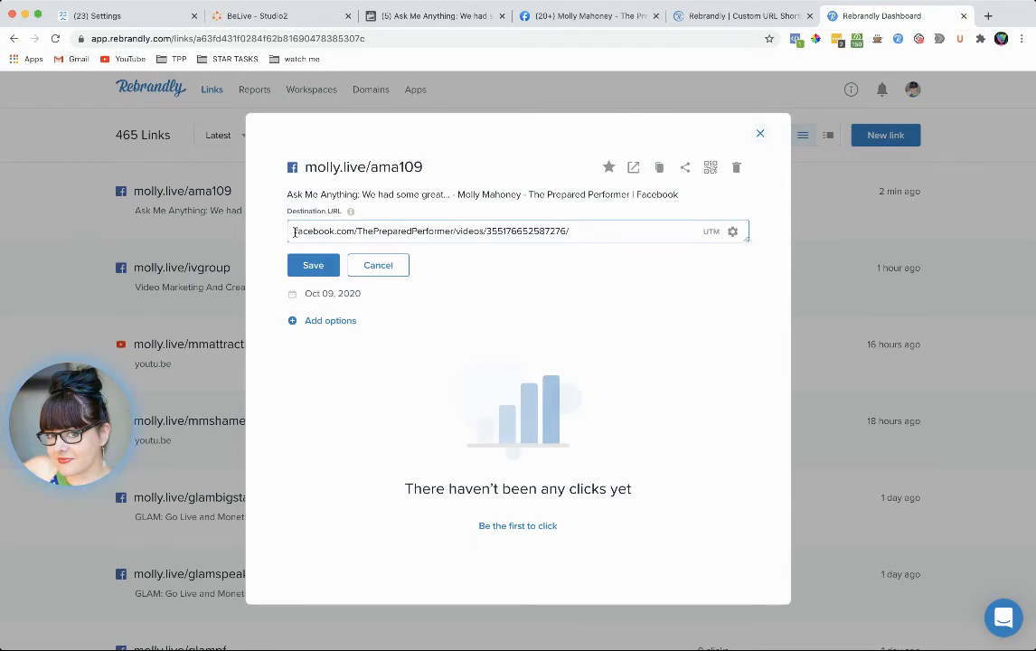
pyautogui.write('https://')
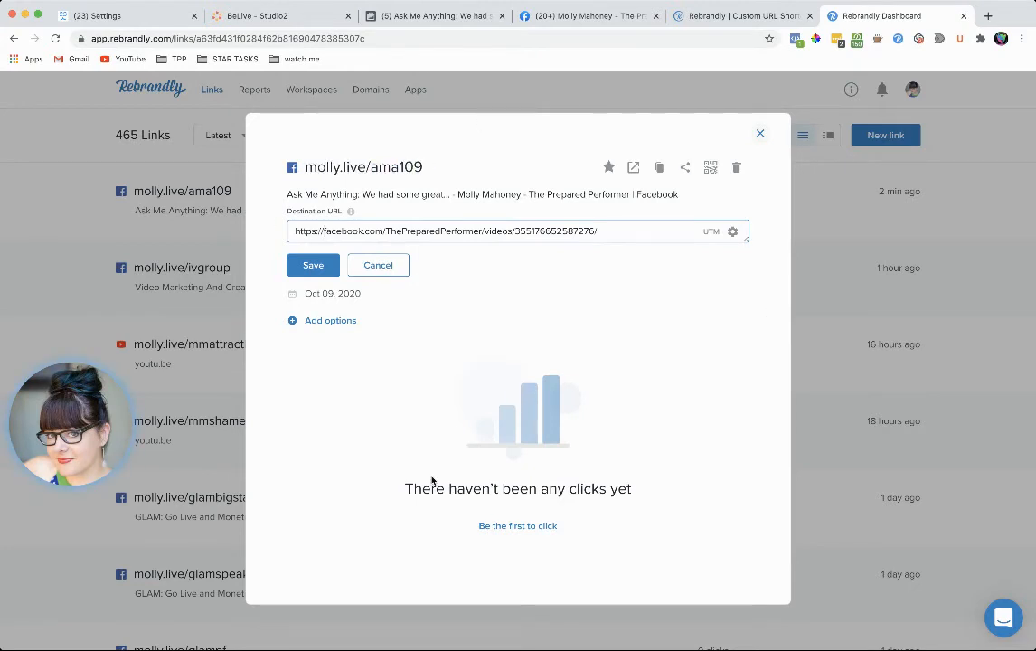
pyautogui.click(309, 271)
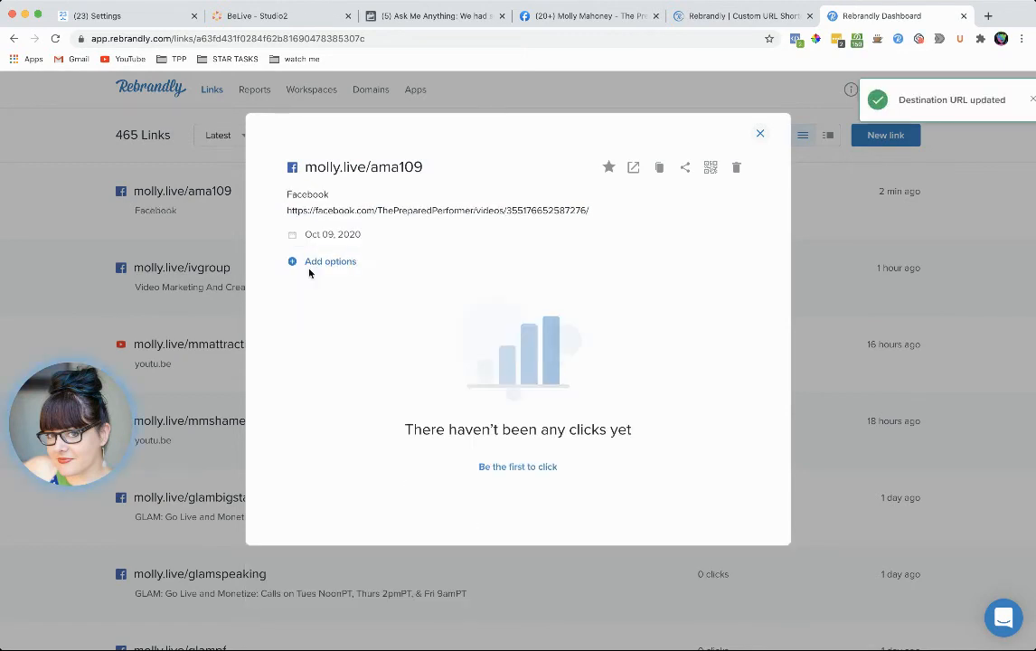